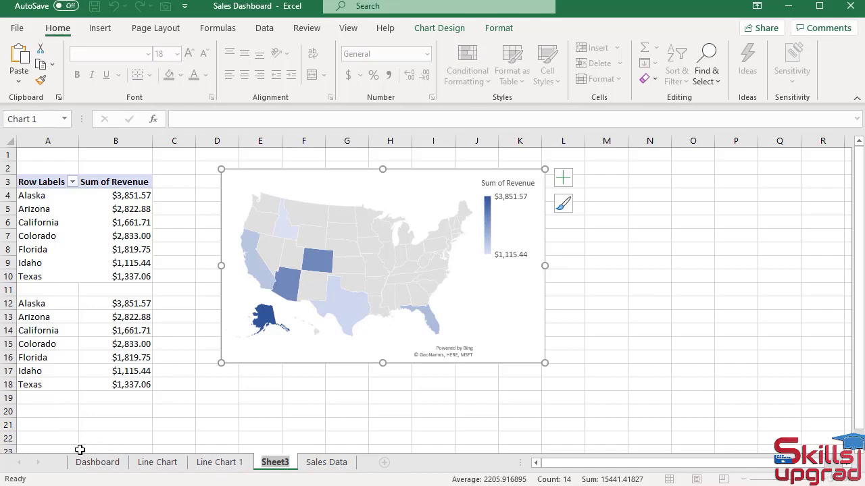
- Rename the worksheet holding the US map chart as Map Chart
type("Map Chart")
key("Return")
- Create a PivotTable from Table1 on the Sales Data sheet, placed on a new worksheet
left_click(343, 463)
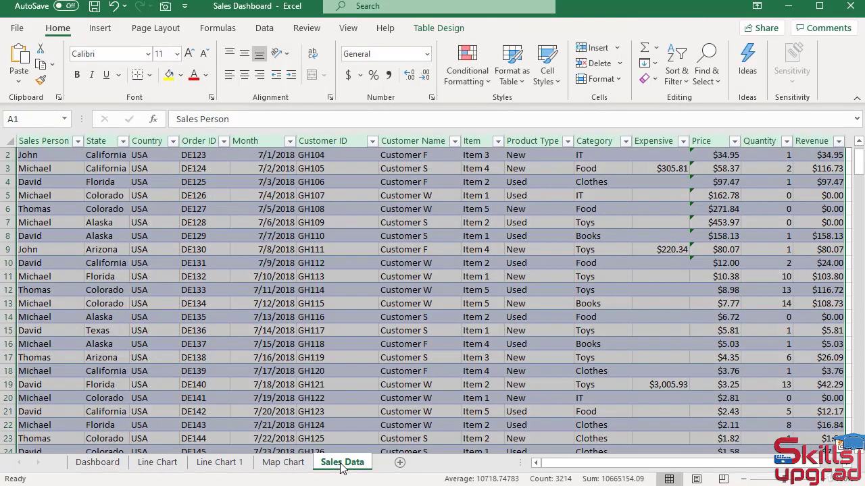
left_click(99, 28)
left_click(25, 62)
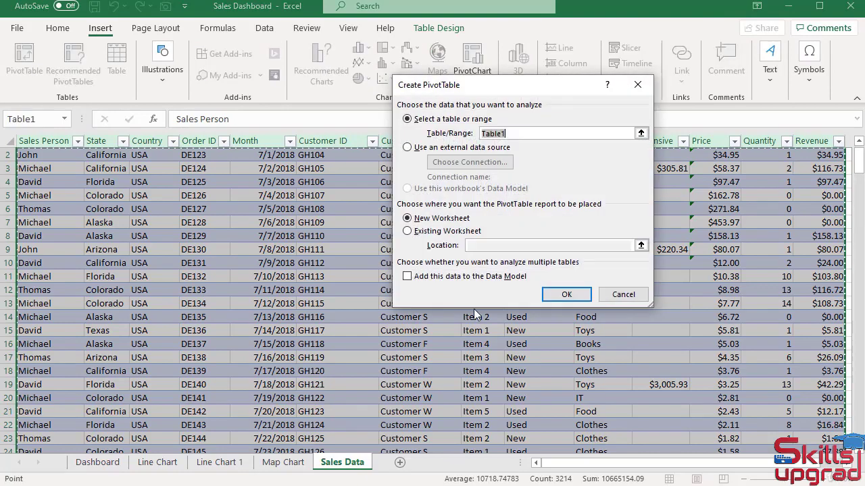
left_click(571, 293)
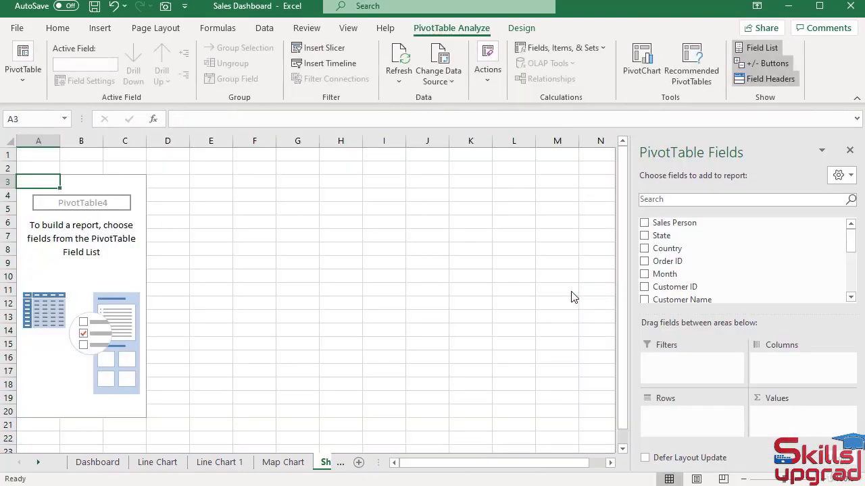
- Build the PivotTable with Quantity summed in the values area and Category in the rows area
scroll(743, 254, "down", 3)
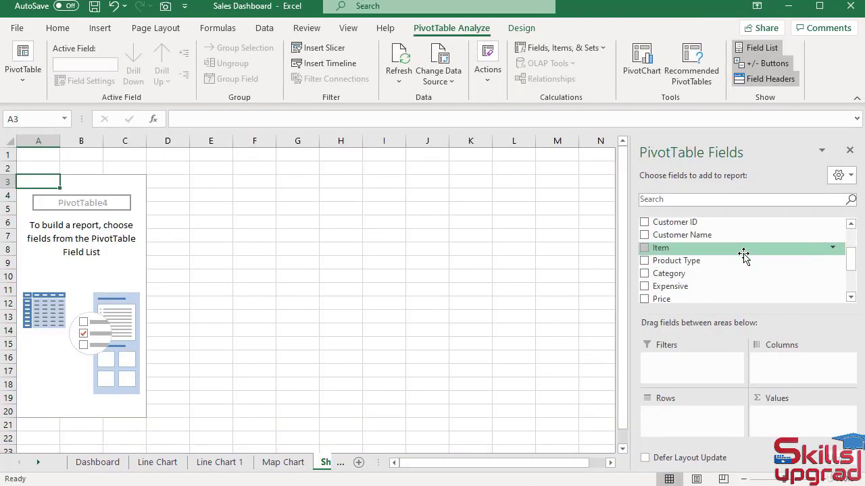
left_click_drag(699, 279, 784, 420)
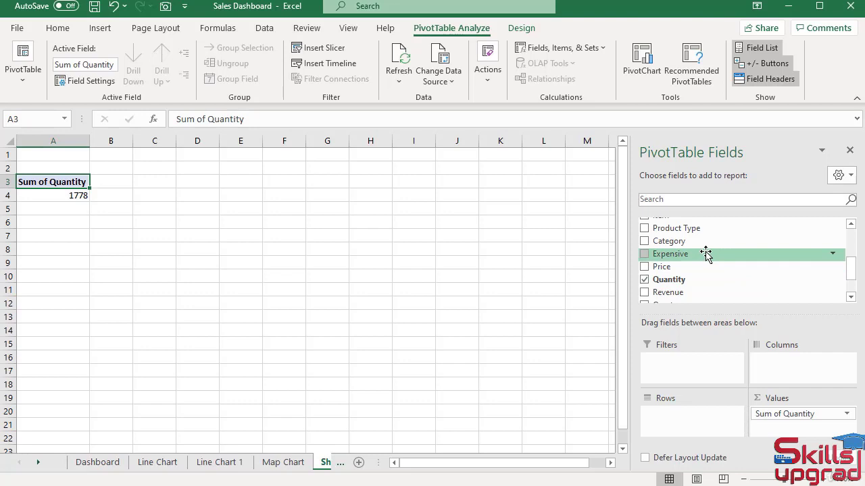
scroll(705, 253, "up", 3)
scroll(705, 253, "down", 2)
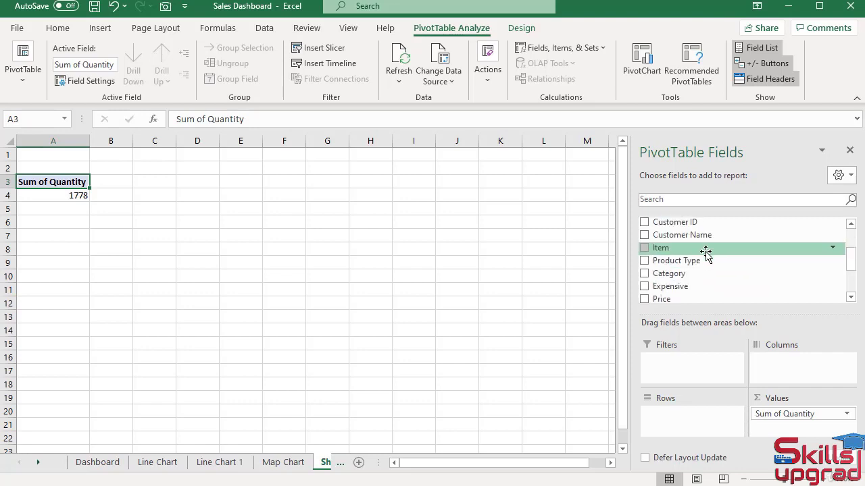
scroll(705, 263, "down", 1)
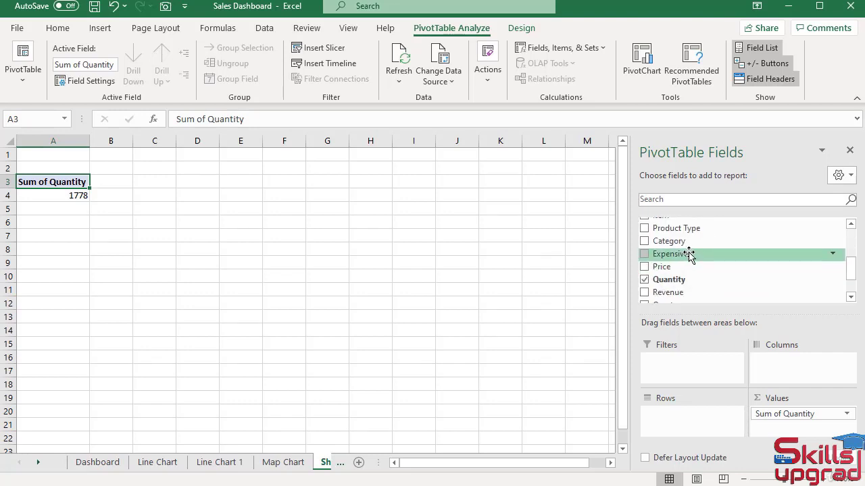
left_click_drag(679, 242, 692, 417)
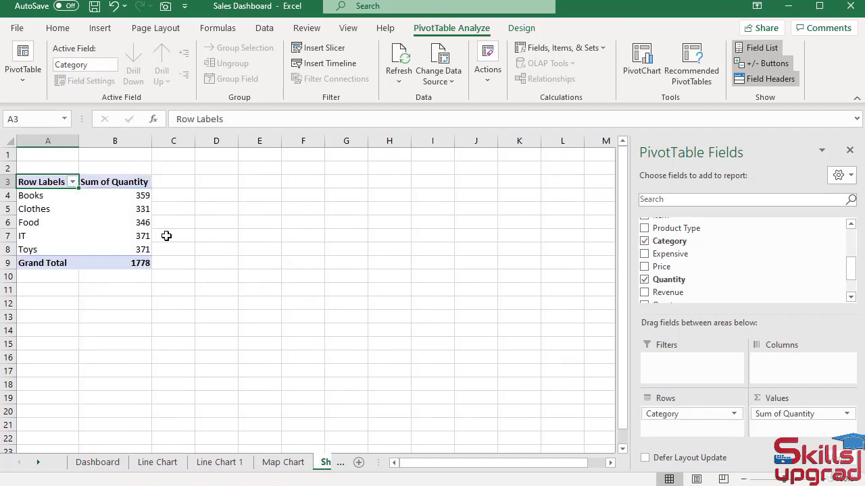
- Shorten the PivotTable's Grand Total label in cell A9 to Total
mouse_move(116, 217)
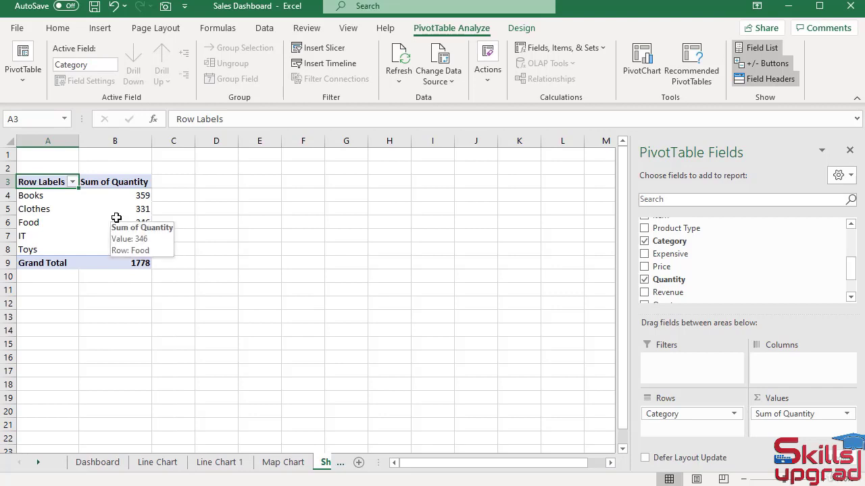
mouse_move(42, 196)
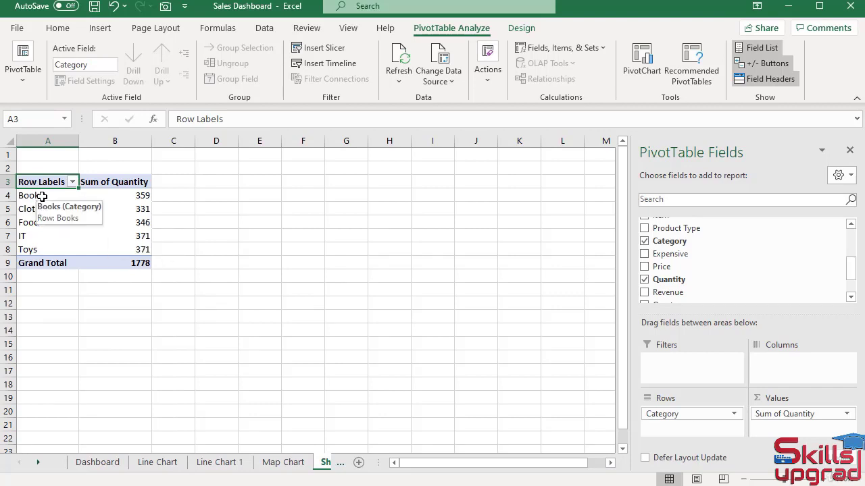
left_click(52, 265)
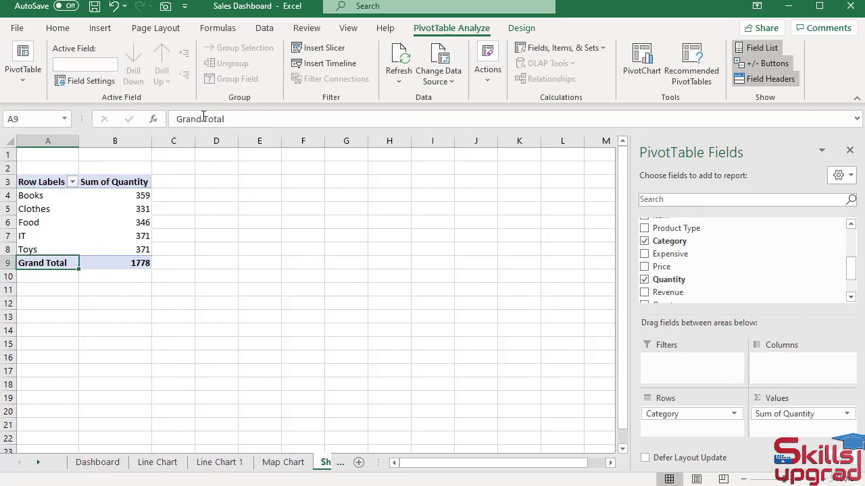
left_click_drag(203, 118, 174, 118)
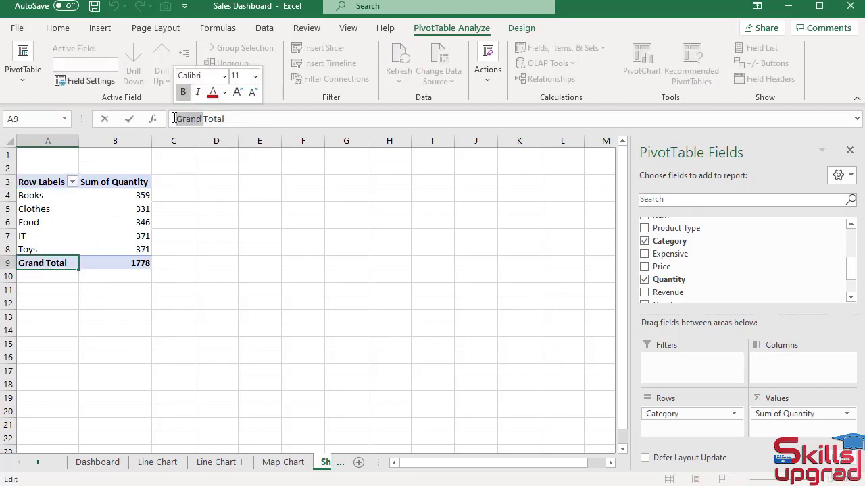
key("BackSpace")
key("Return")
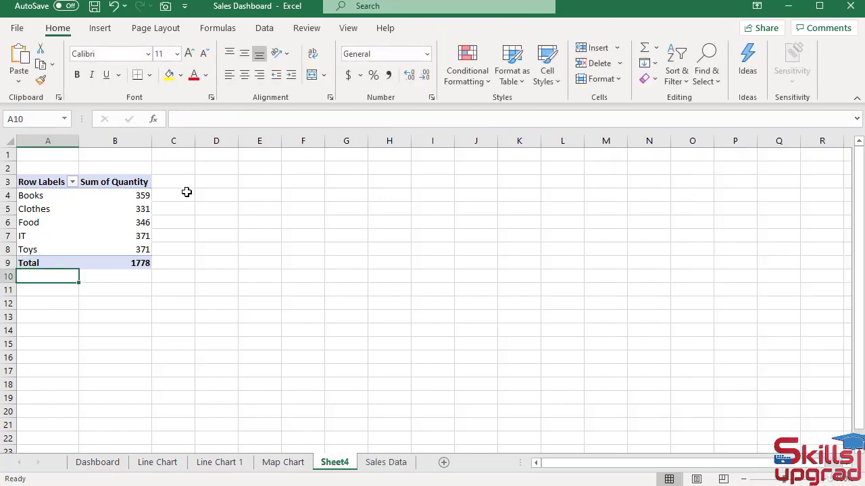
- Copy the PivotTable cells A4:B9 and paste them as values only starting at cell A11
left_click(39, 263)
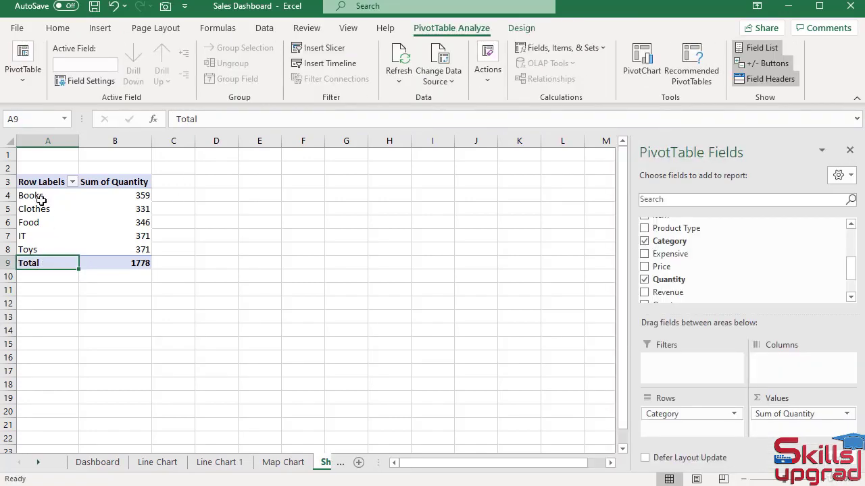
left_click_drag(44, 196, 92, 262)
left_click(57, 28)
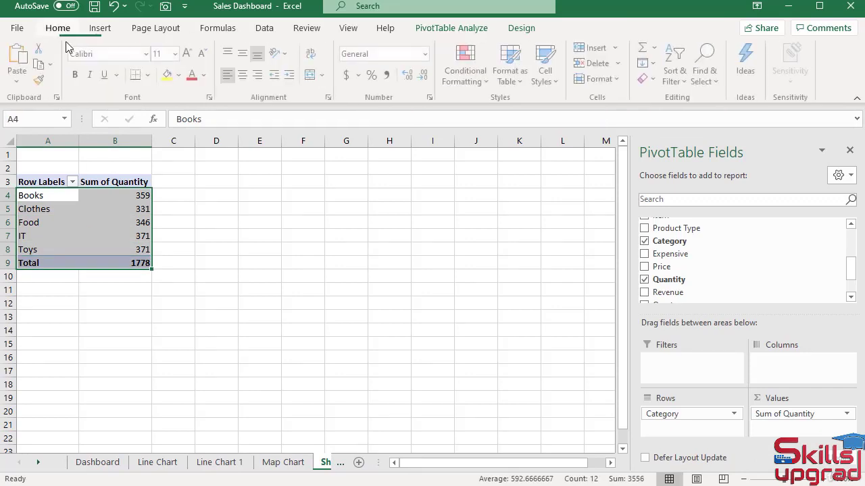
left_click(41, 65)
left_click(39, 289)
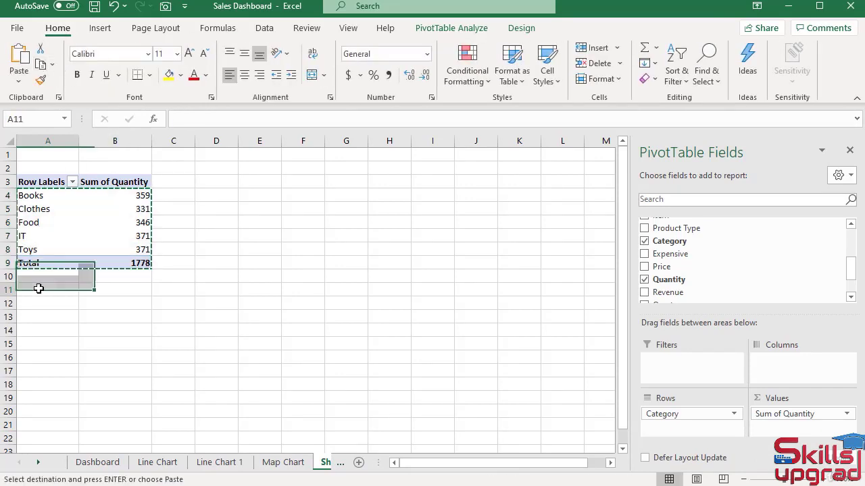
left_click(19, 57)
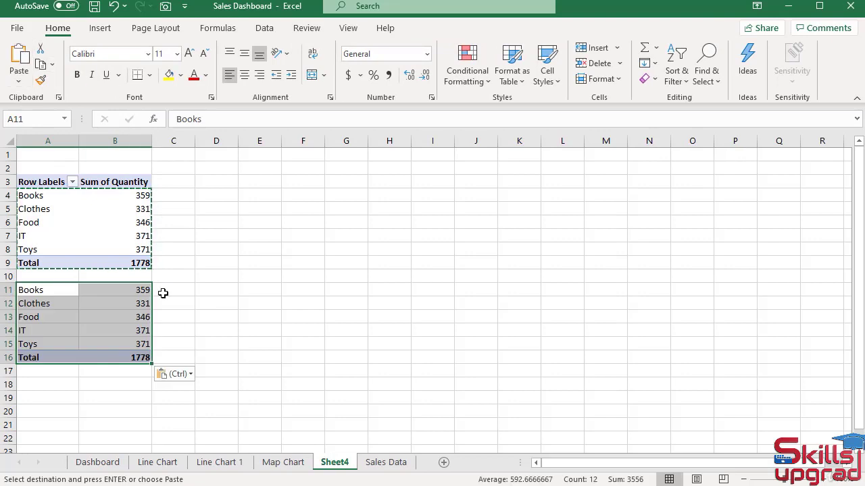
left_click(192, 376)
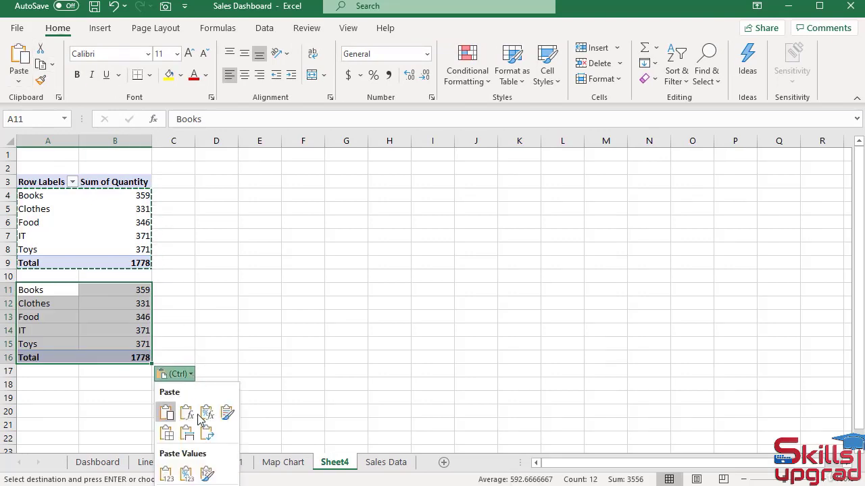
left_click(166, 474)
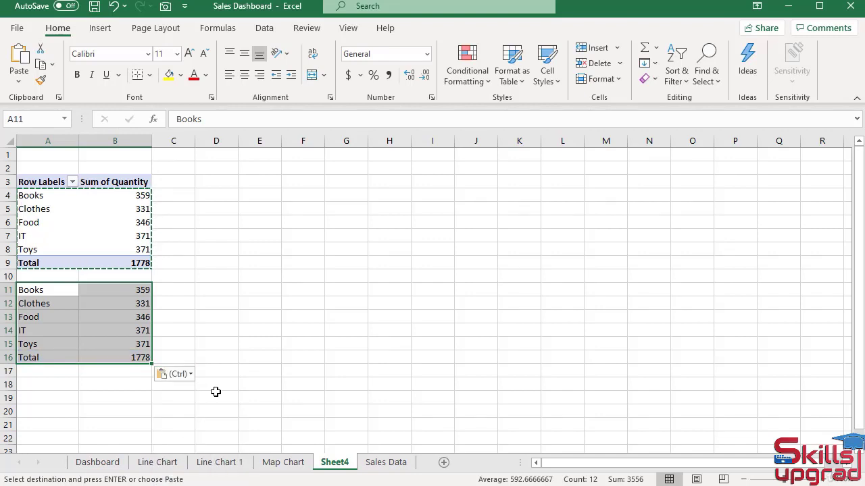
- Insert a waterfall chart from the pasted values in A11:B16
left_click(96, 29)
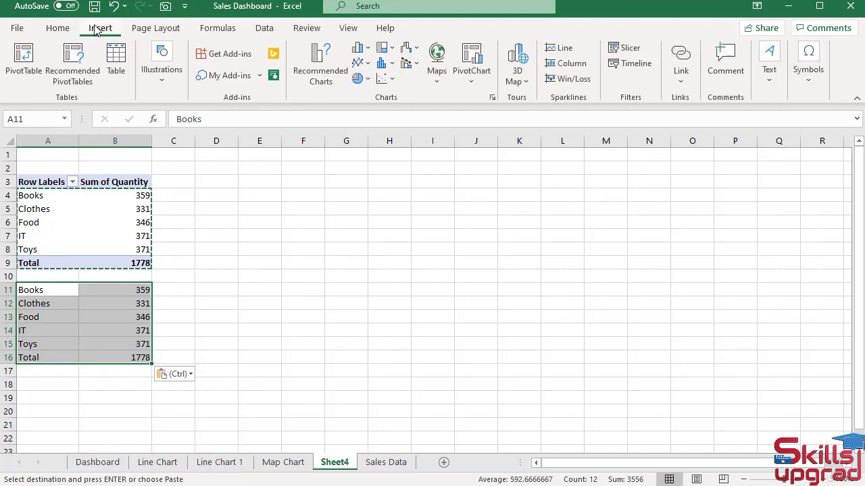
left_click(419, 53)
left_click(423, 91)
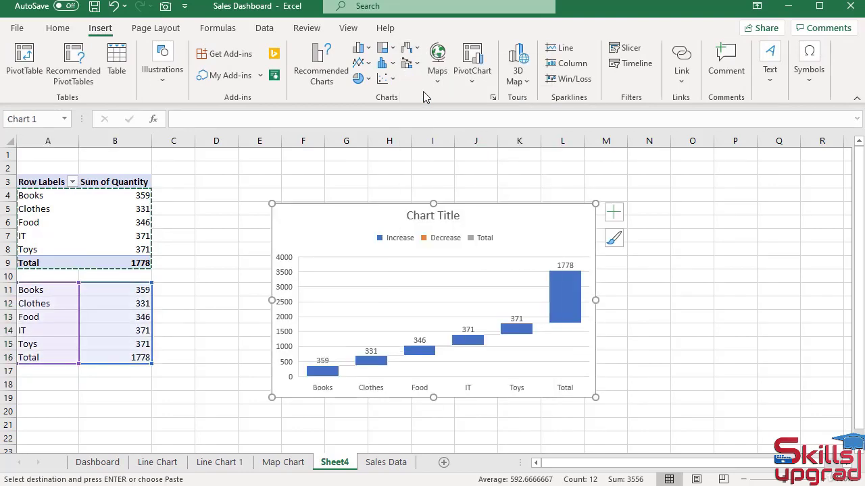
- Delete the waterfall chart's title, legend and gridlines, and move the chart closer to the tables with its upper edge in row 2
left_click(430, 215)
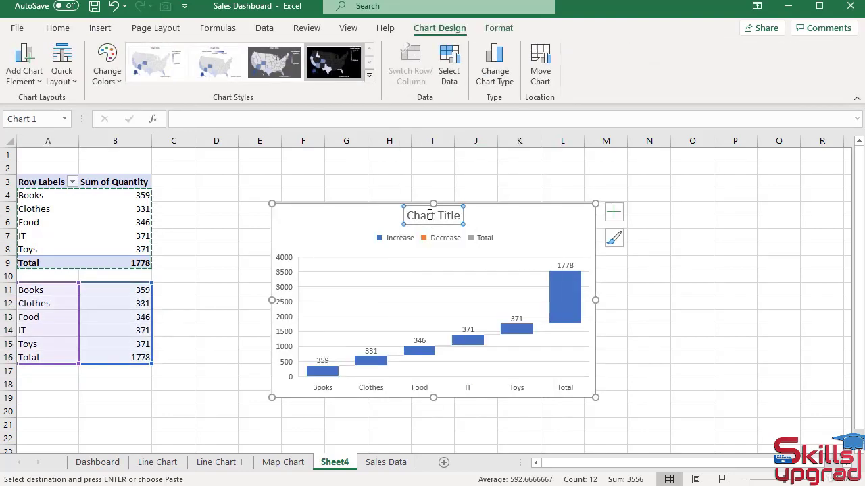
key("Delete")
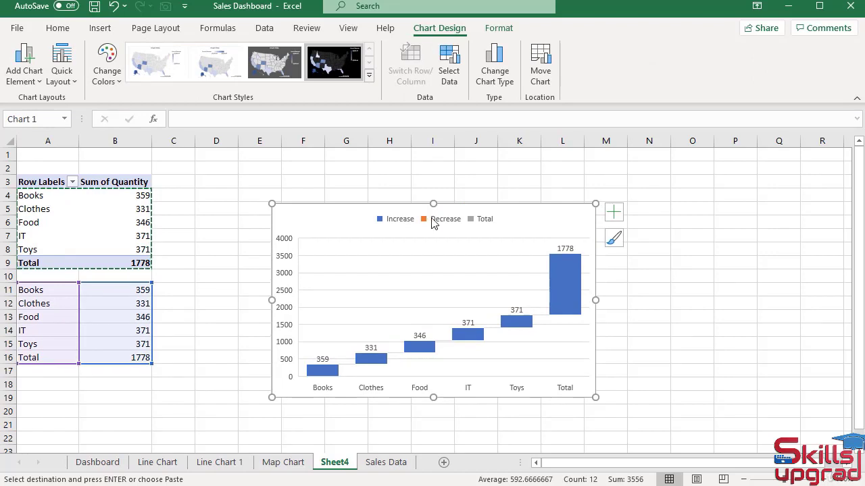
left_click(439, 224)
key("Delete")
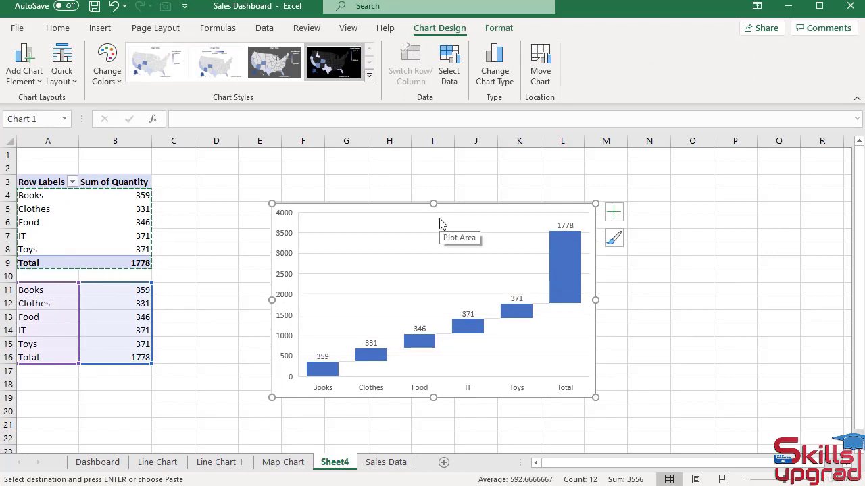
left_click(434, 261)
key("Delete")
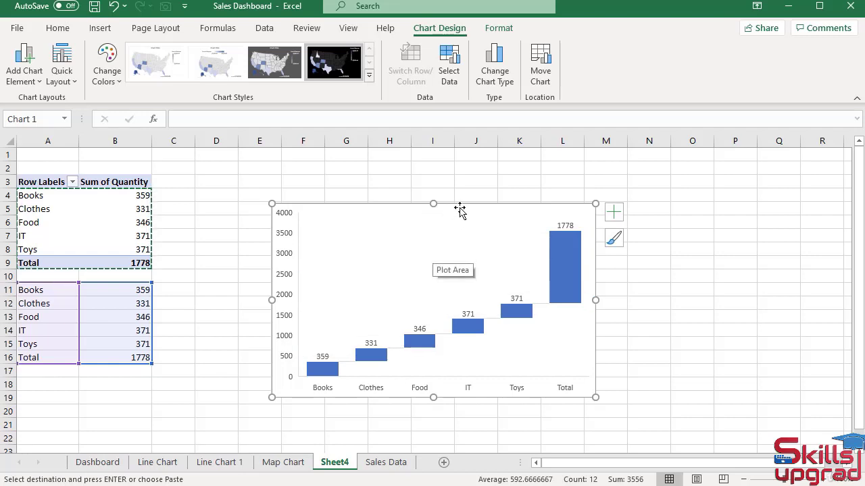
left_click_drag(460, 204, 413, 163)
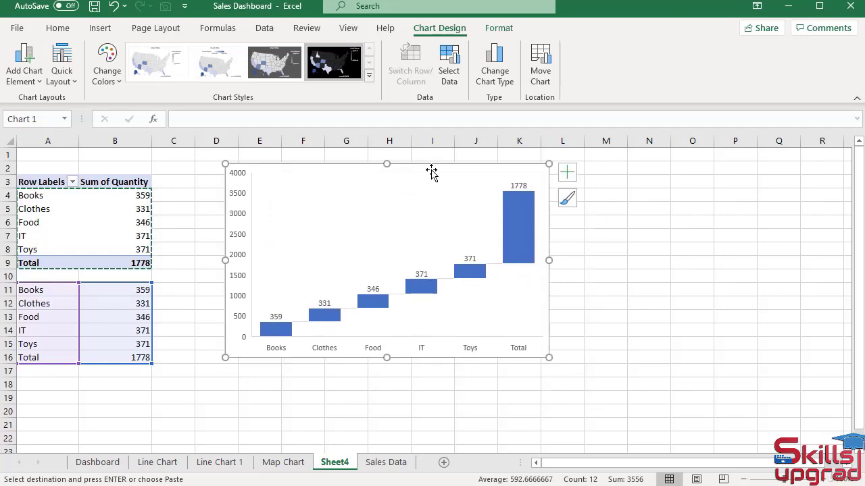
- Change the waterfall chart's data range to the PivotTable cells A3:B9 on Sheet4
left_click(449, 76)
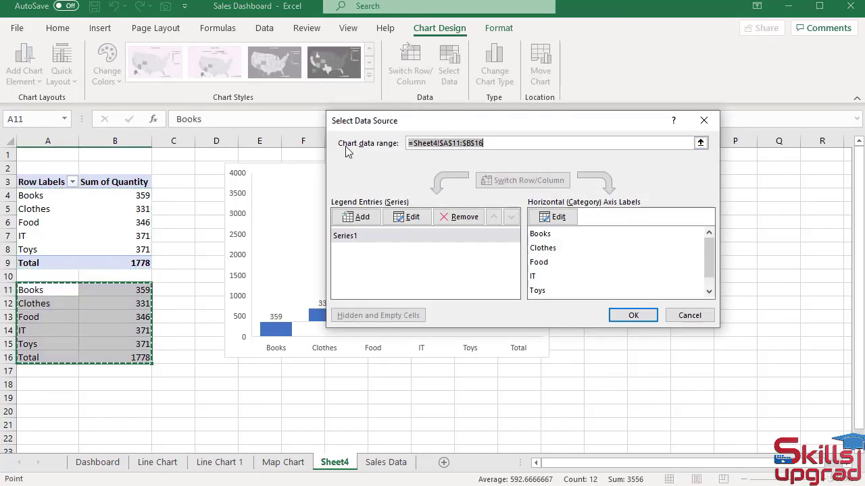
left_click(496, 149)
key("BackSpace")
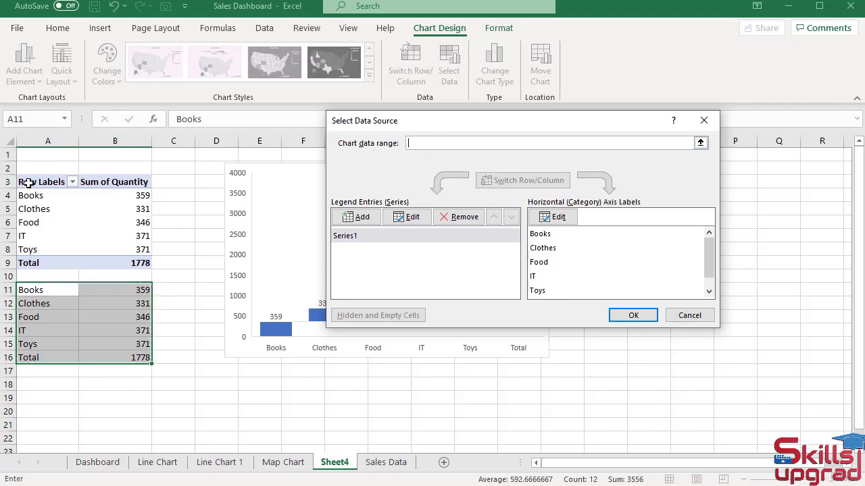
left_click_drag(27, 182, 89, 258)
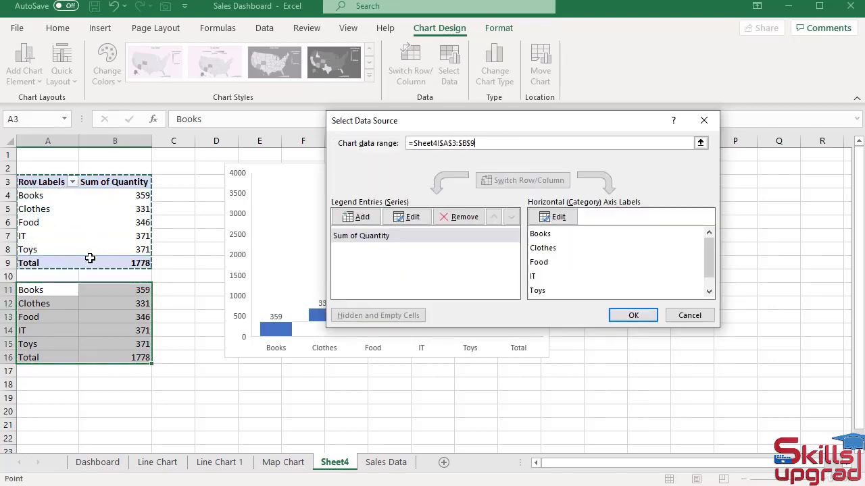
left_click(631, 315)
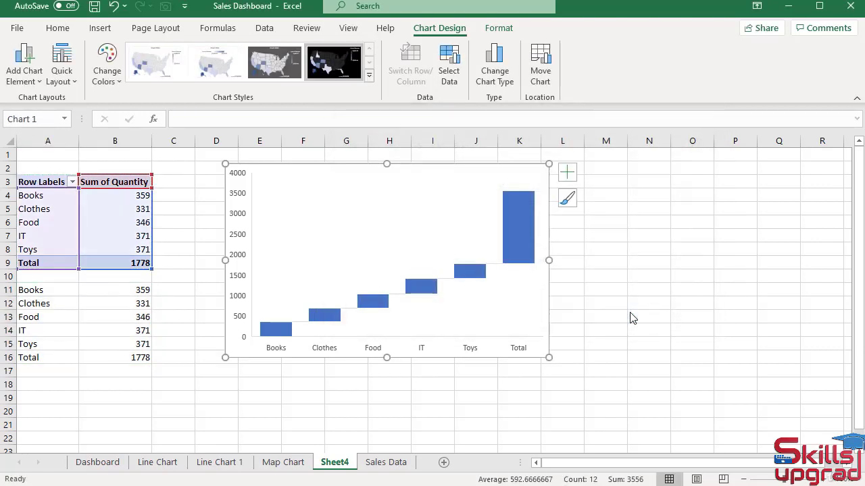
- Copy the waterfall chart and paste it onto the Dashboard sheet at the Categories panel
left_click(50, 29)
left_click(41, 65)
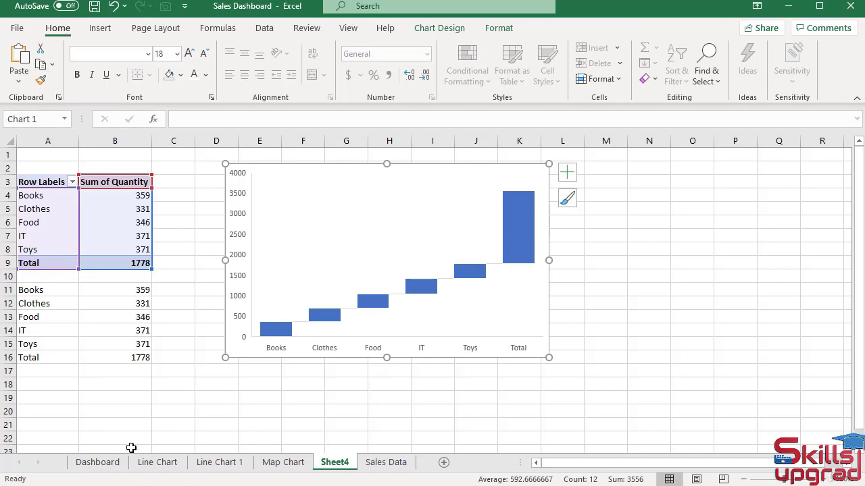
left_click(96, 463)
left_click(477, 324)
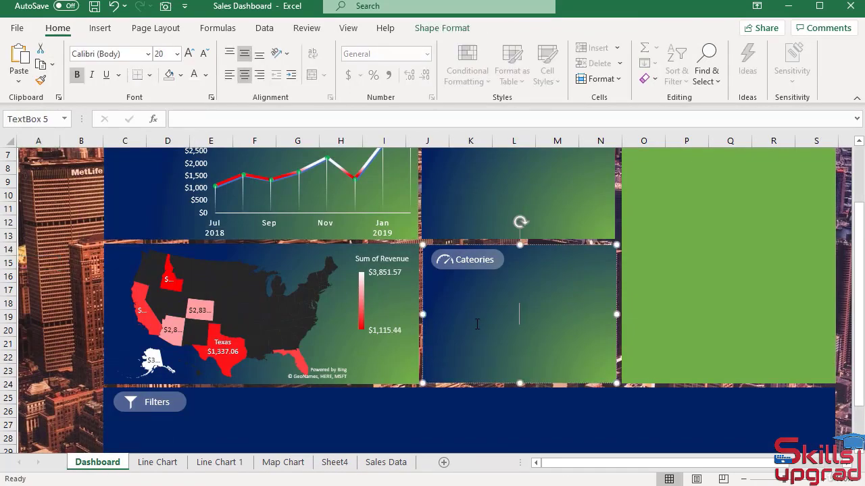
left_click(22, 60)
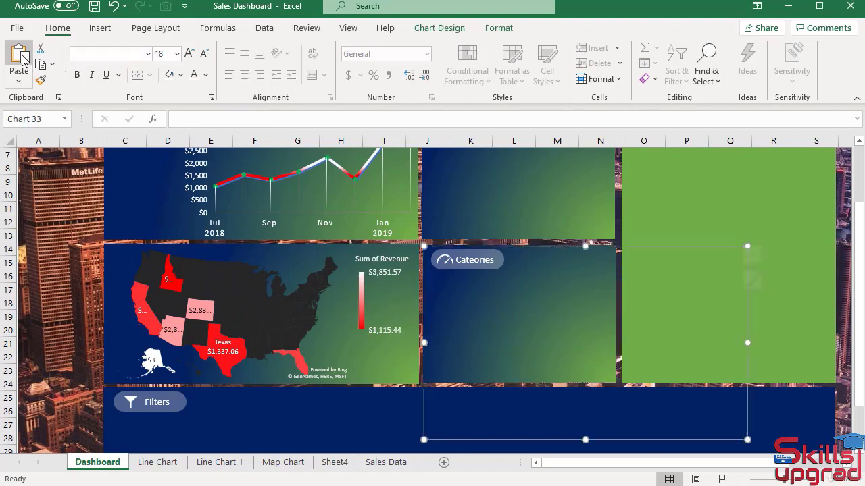
- Move the waterfall chart so its upper edge sits in row 12 from column F, and give its bars a gradient fill
left_click_drag(566, 473, 620, 470)
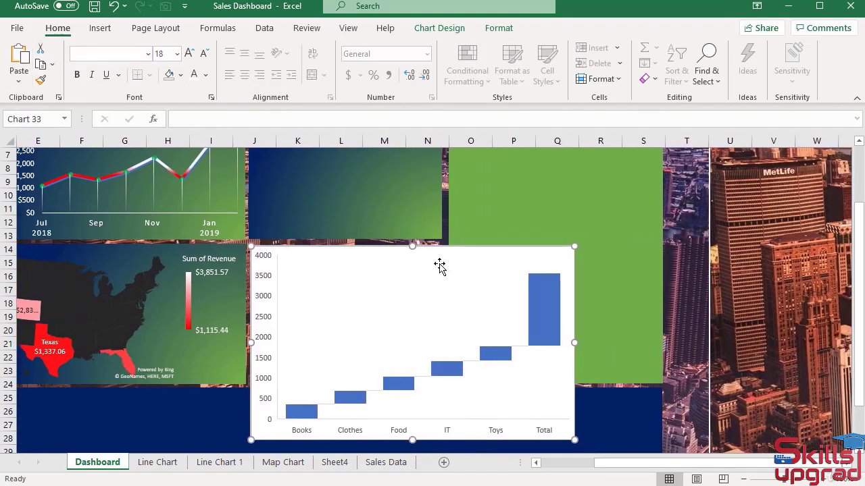
left_click_drag(457, 250, 297, 221)
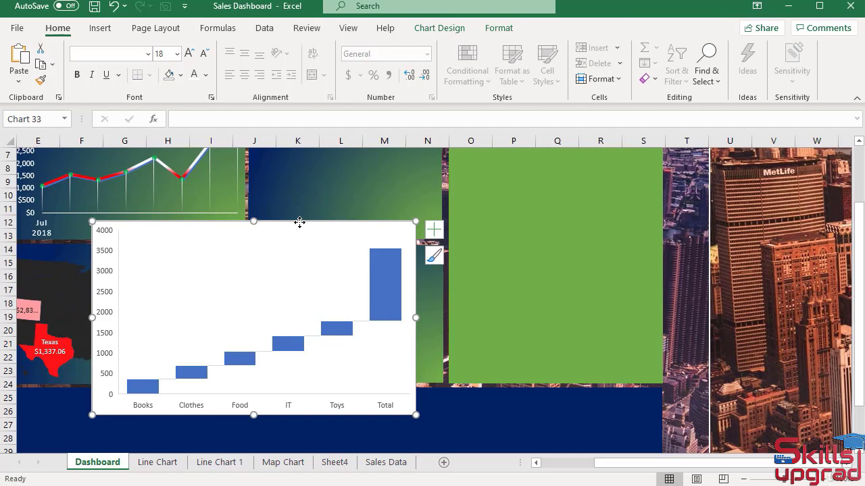
double_click(299, 225)
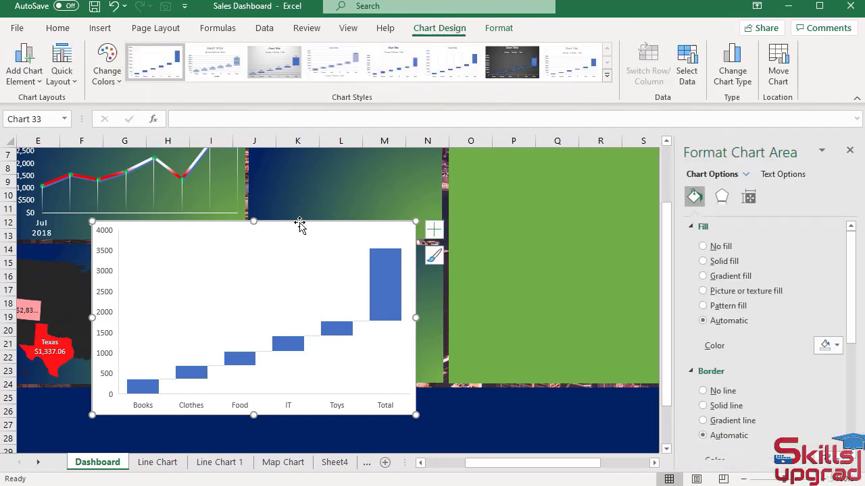
left_click(296, 345)
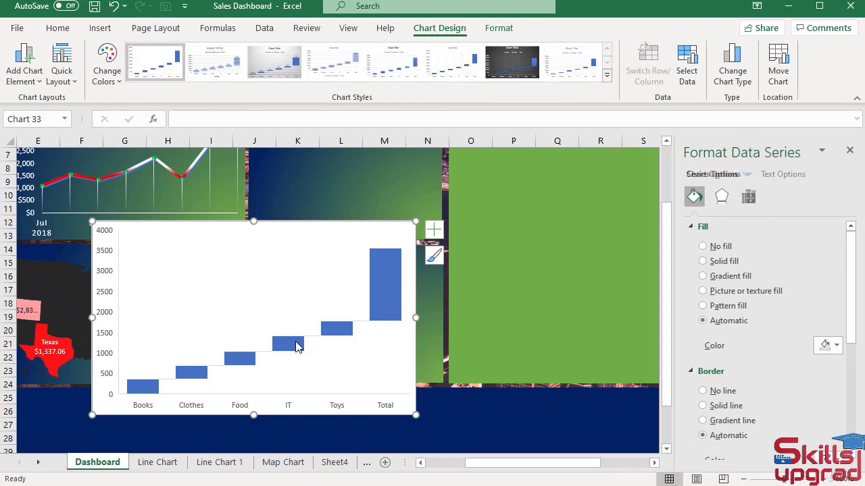
left_click(703, 277)
scroll(723, 319, "down", 2)
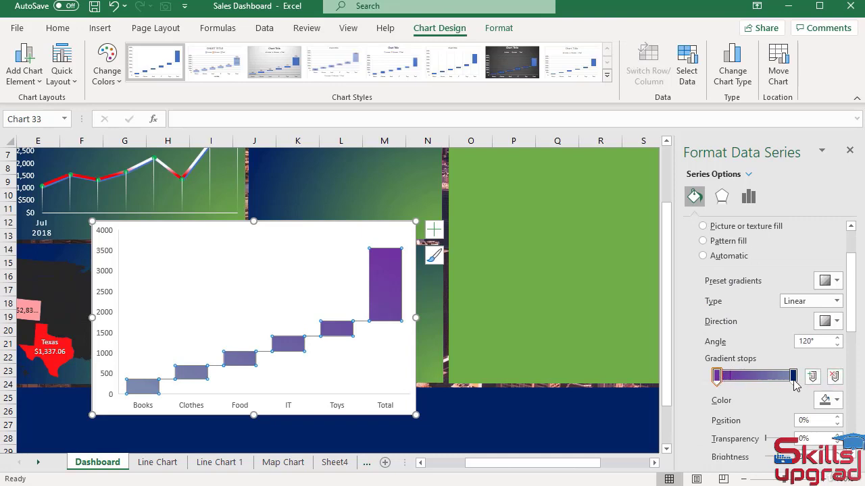
- Set the waterfall chart's Total data point as a total
left_click(389, 281)
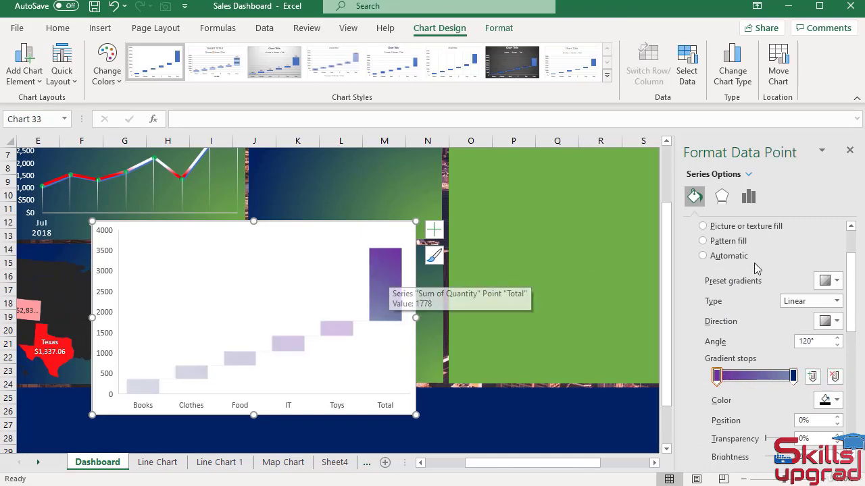
scroll(768, 242, "up", 2)
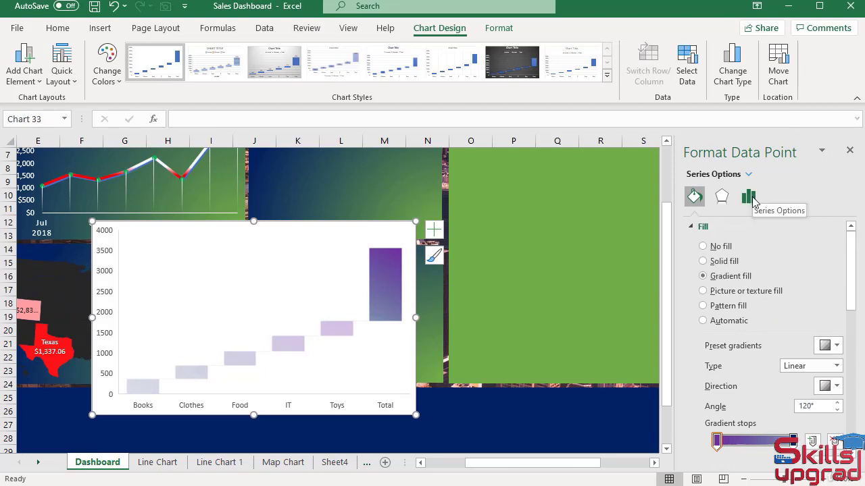
left_click(748, 197)
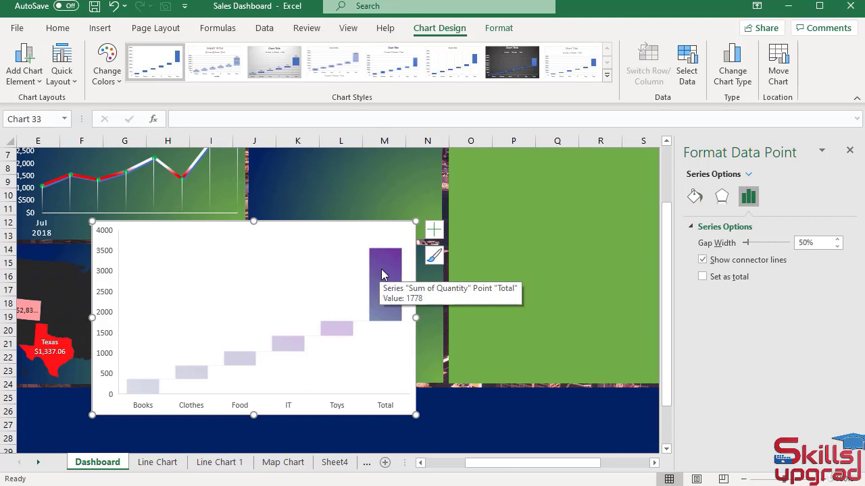
left_click(703, 277)
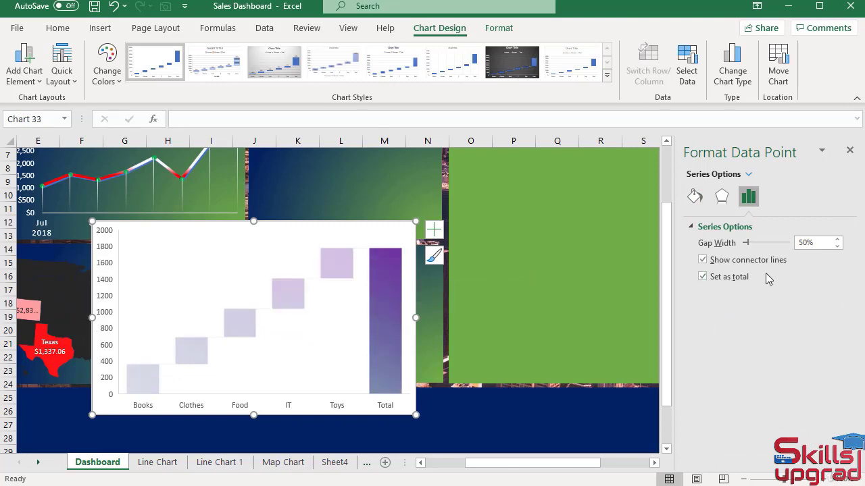
- Give the whole waterfall series a solid white border
left_click(275, 239)
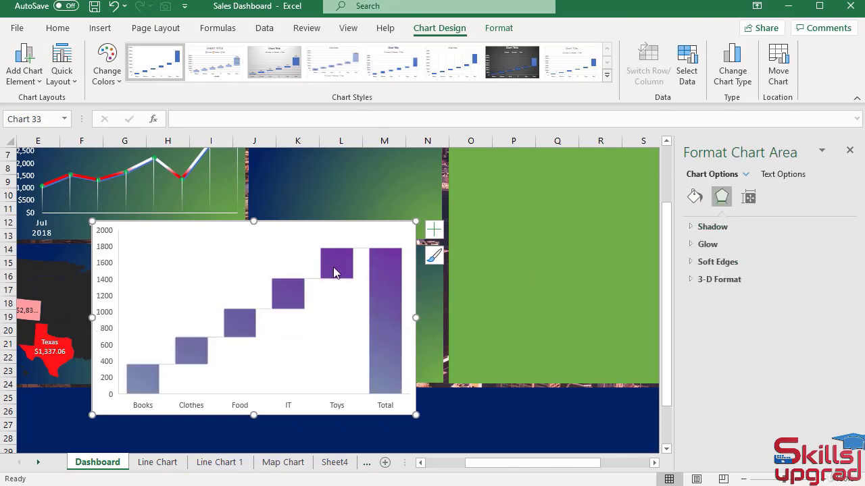
left_click(333, 267)
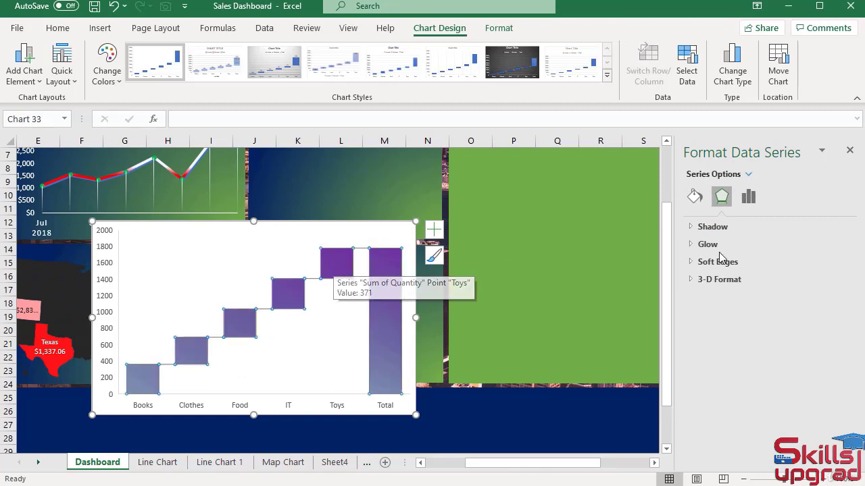
left_click(695, 197)
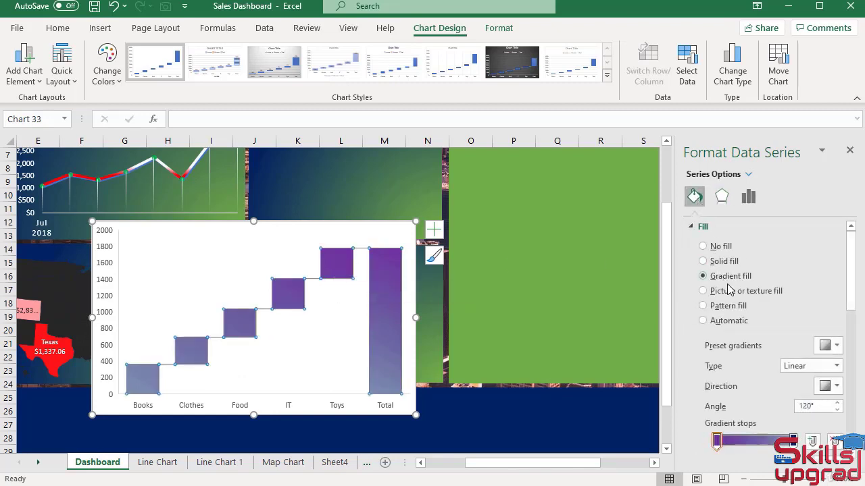
scroll(737, 367, "down", 3)
scroll(738, 367, "down", 3)
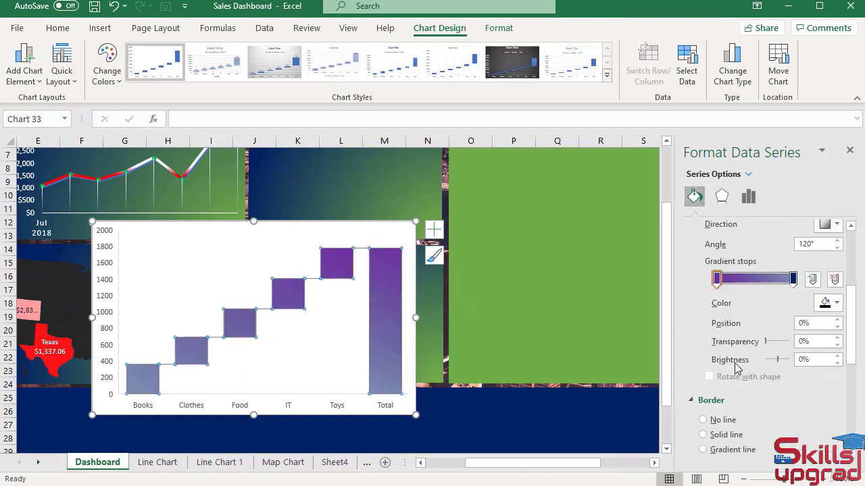
scroll(738, 367, "down", 2)
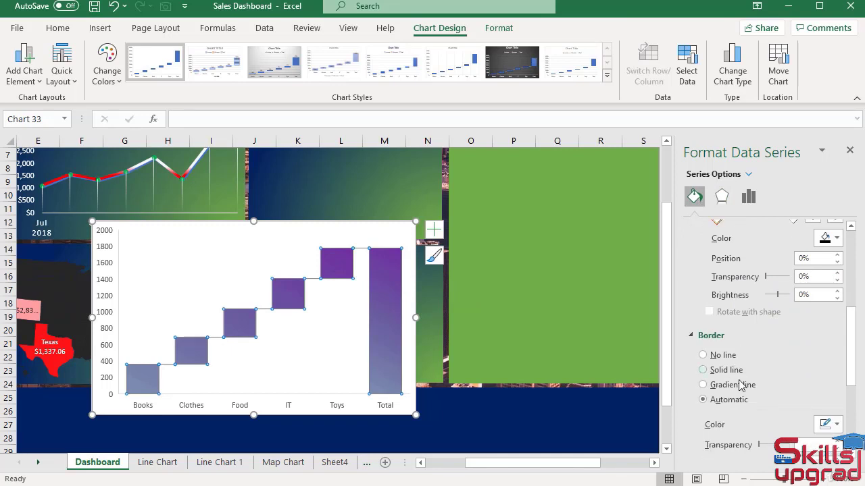
left_click(703, 370)
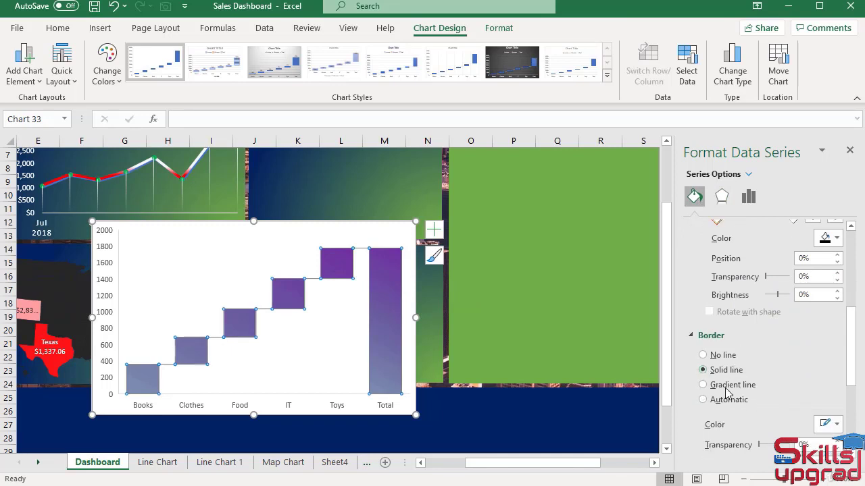
left_click(837, 425)
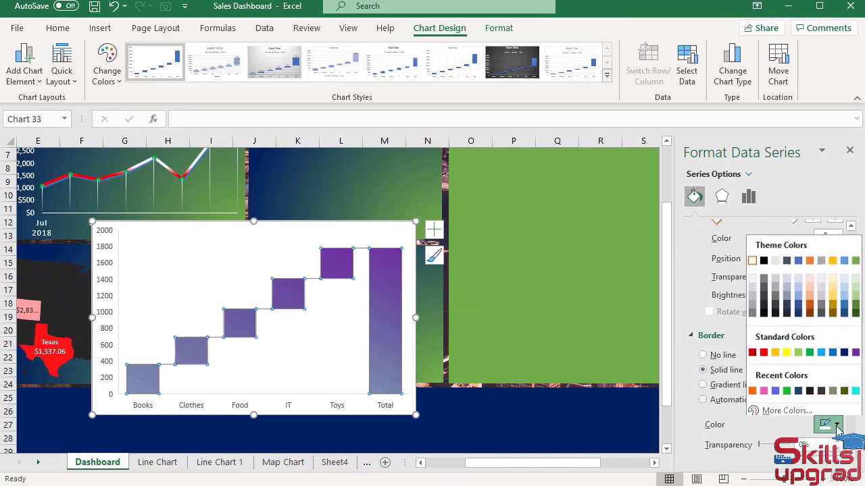
left_click(751, 258)
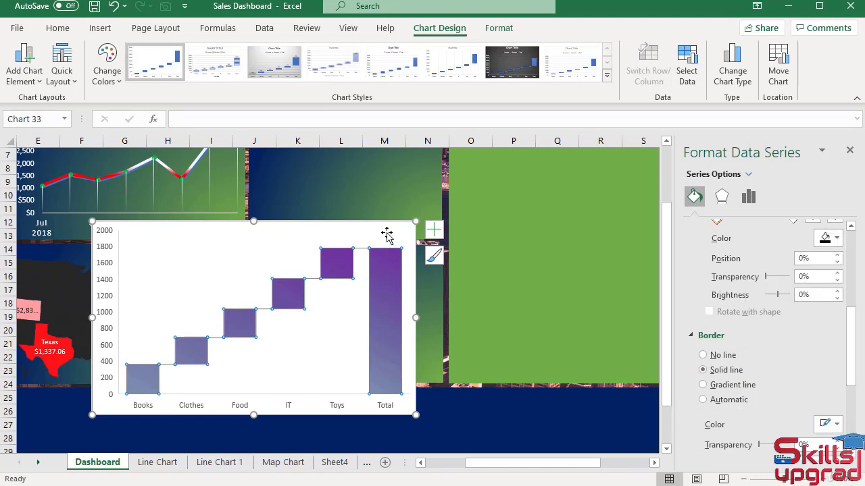
- Try a solid white fill on the waterfall bars and undo it
left_click(499, 27)
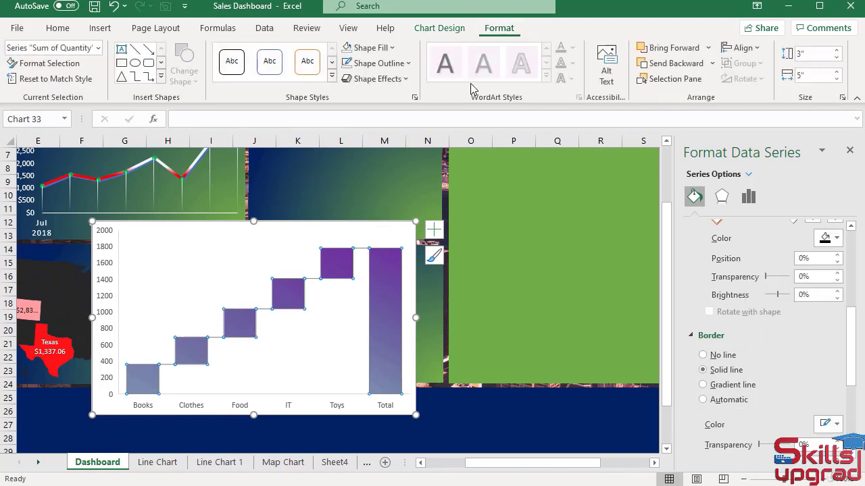
left_click(388, 47)
left_click(346, 103)
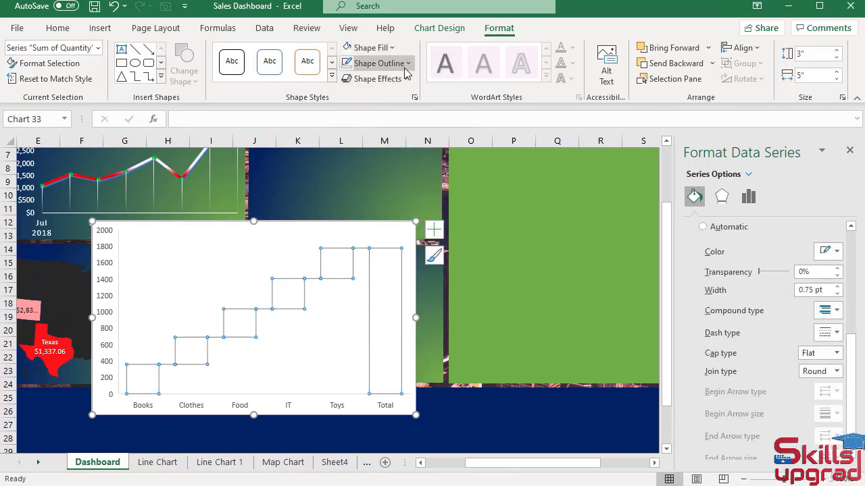
left_click(115, 8)
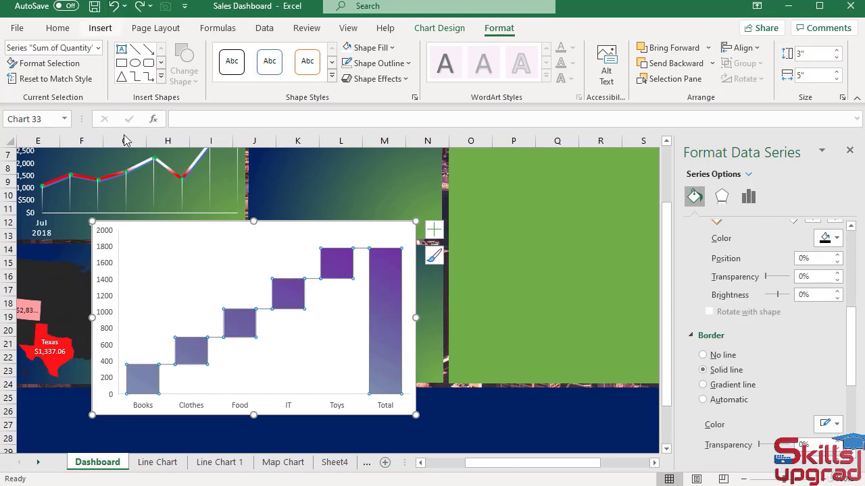
- Set the waterfall chart area to no fill and no outline
left_click(287, 224)
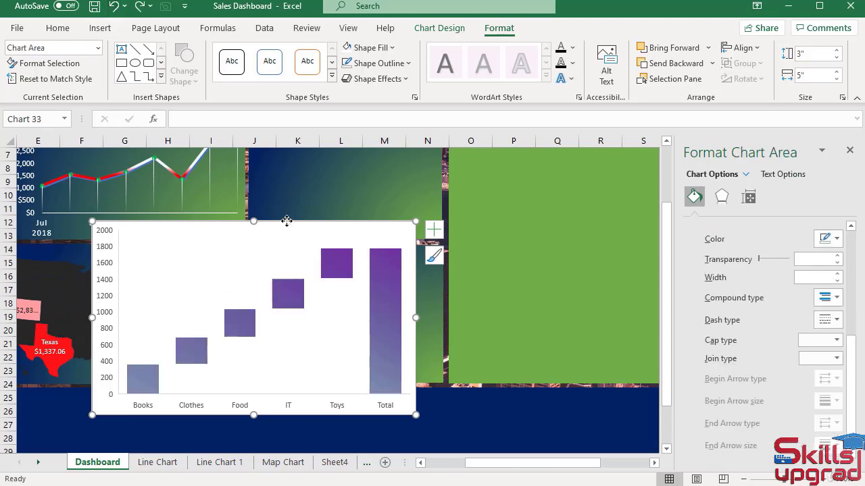
left_click(393, 49)
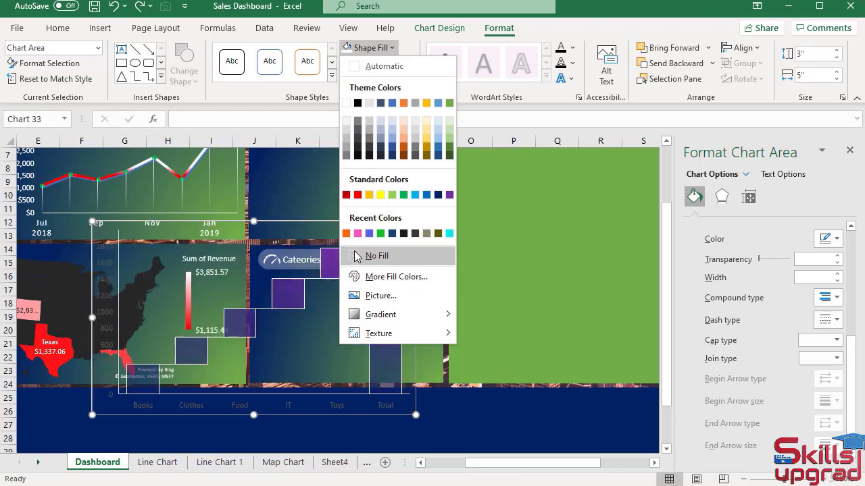
left_click(371, 256)
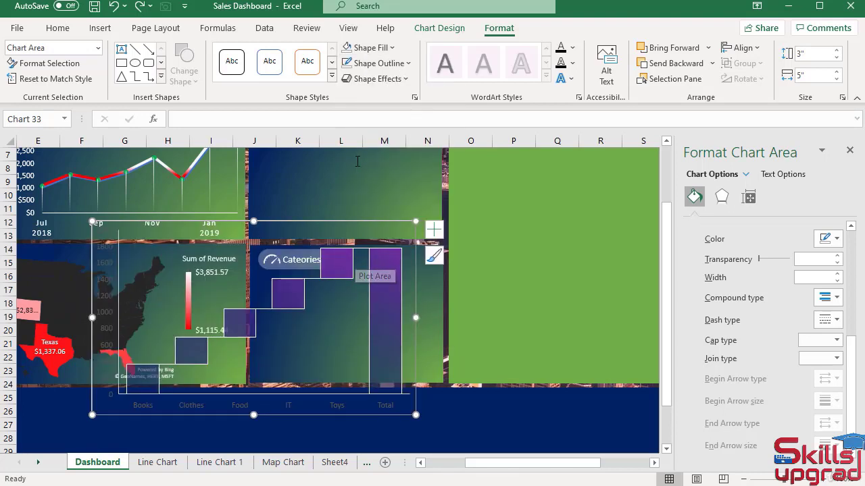
left_click(410, 63)
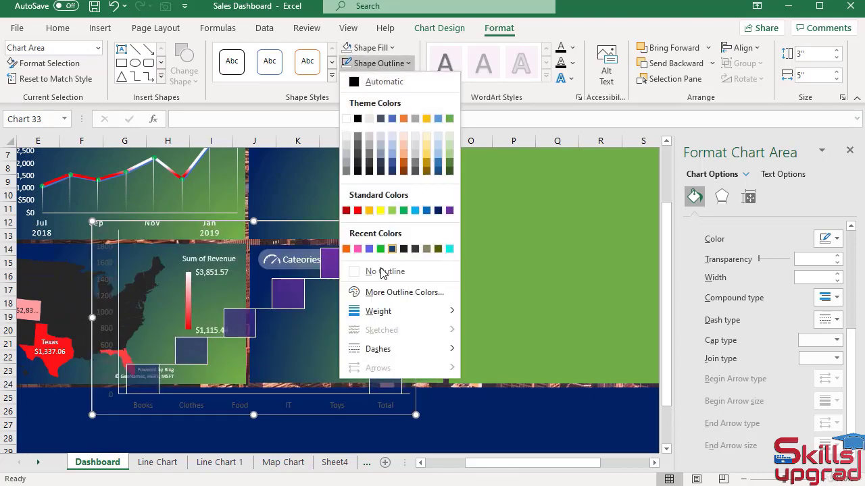
left_click(353, 272)
- Add data labels to the waterfall bars and move the chart over the Categories panel, with its upper edge in row 10
left_click(336, 268)
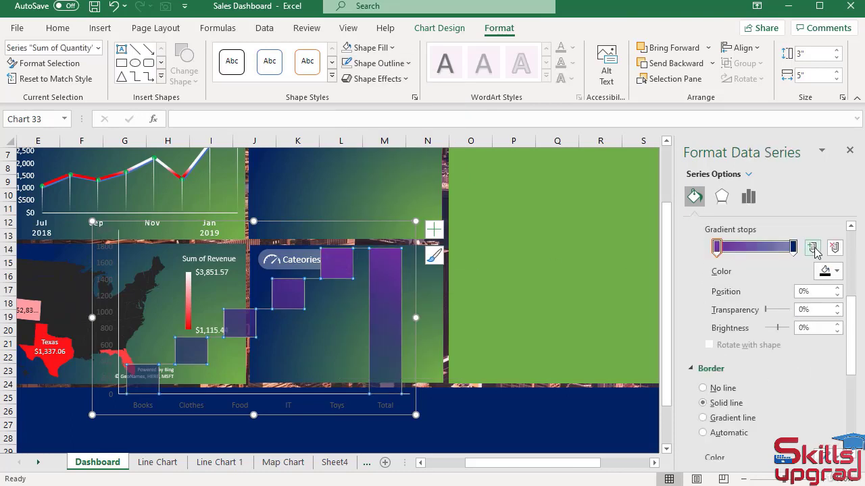
scroll(756, 254, "down", 5)
scroll(757, 254, "up", 4)
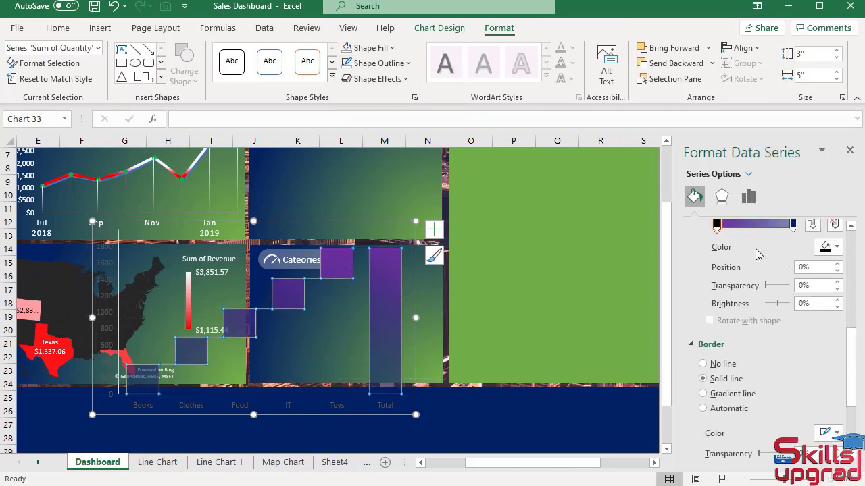
left_click(748, 196)
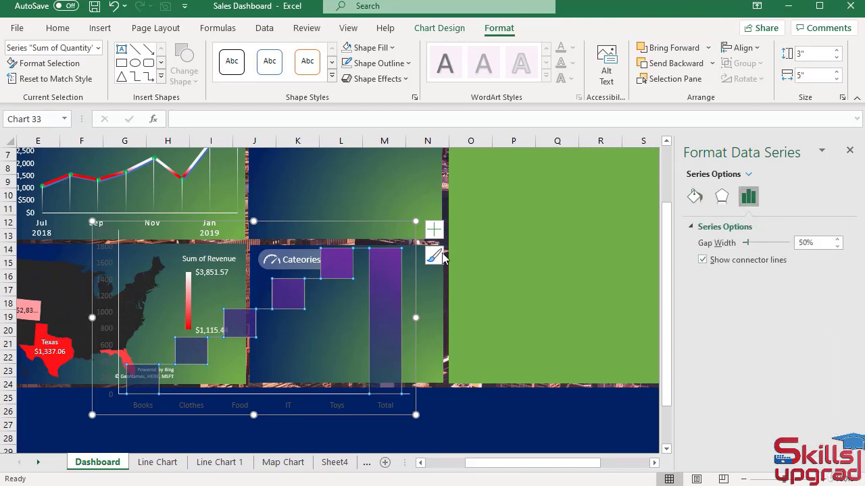
left_click(434, 229)
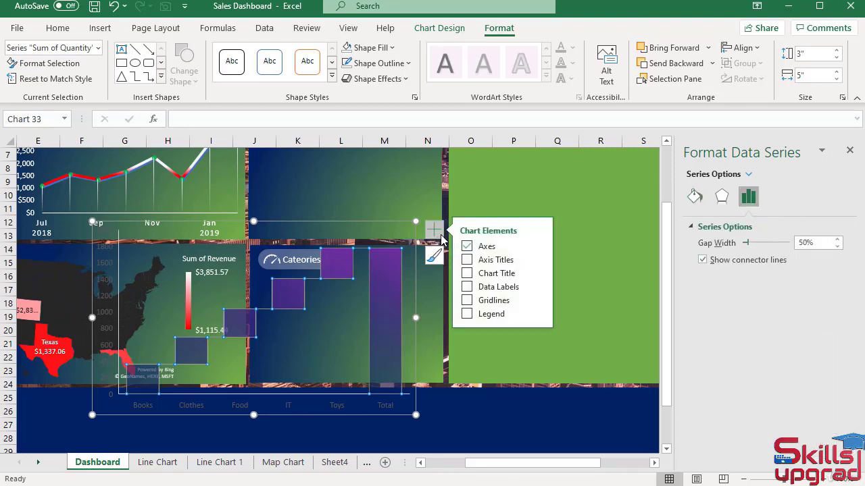
left_click(469, 288)
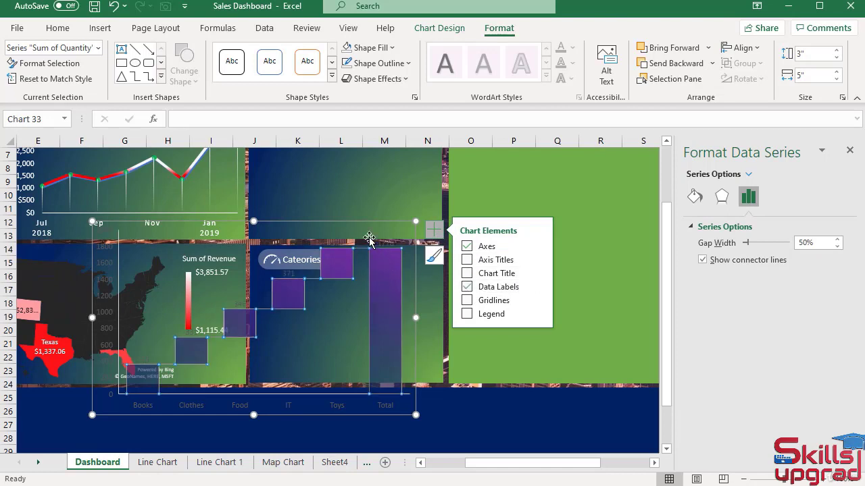
left_click_drag(368, 238, 457, 216)
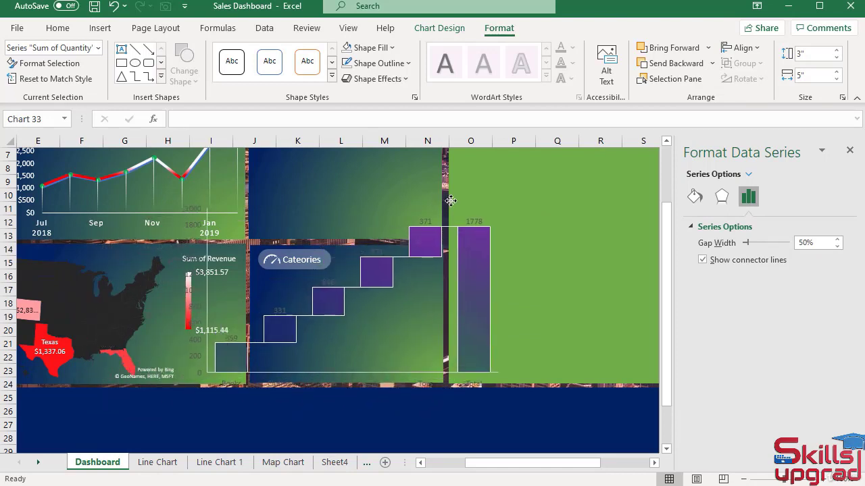
- Set the text fill of the waterfall chart's data labels to solid white
left_click(424, 224)
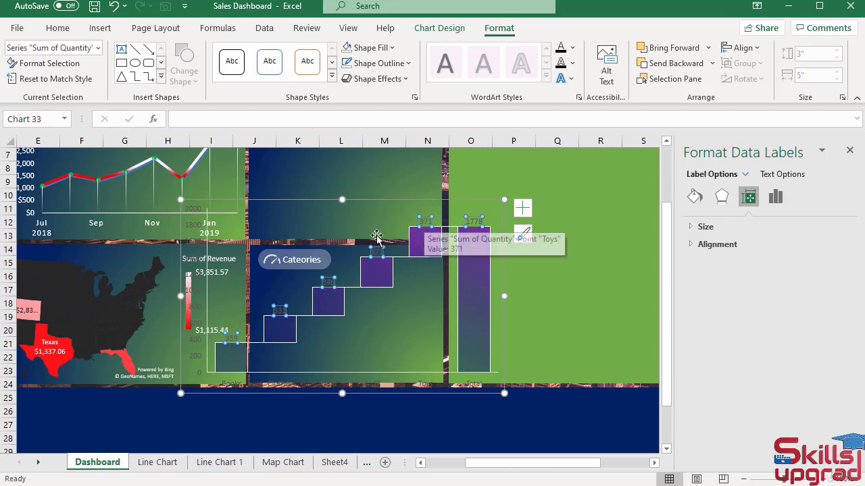
left_click(695, 198)
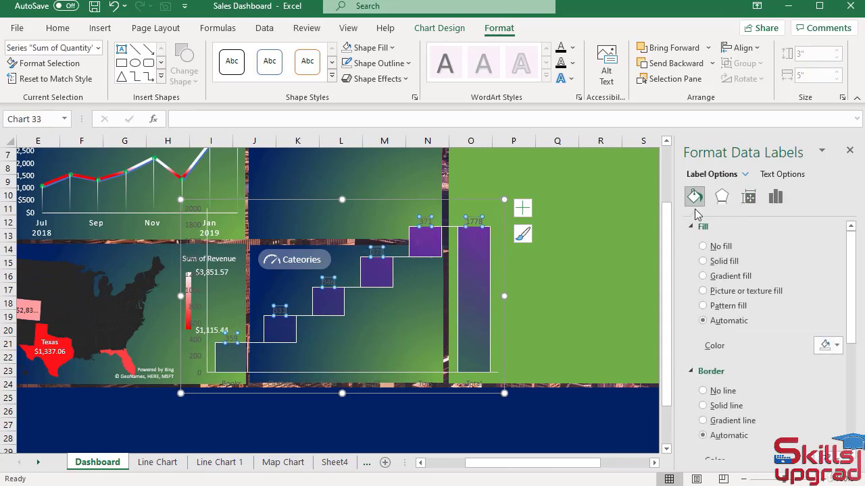
left_click(770, 175)
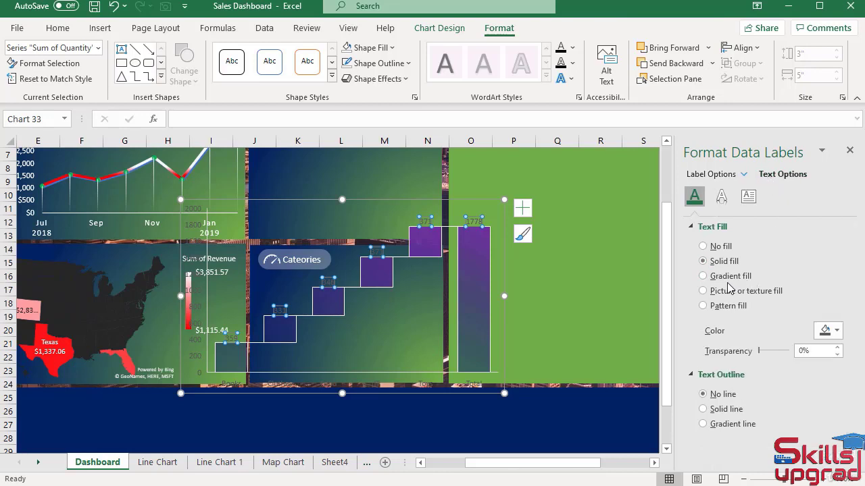
left_click(832, 332)
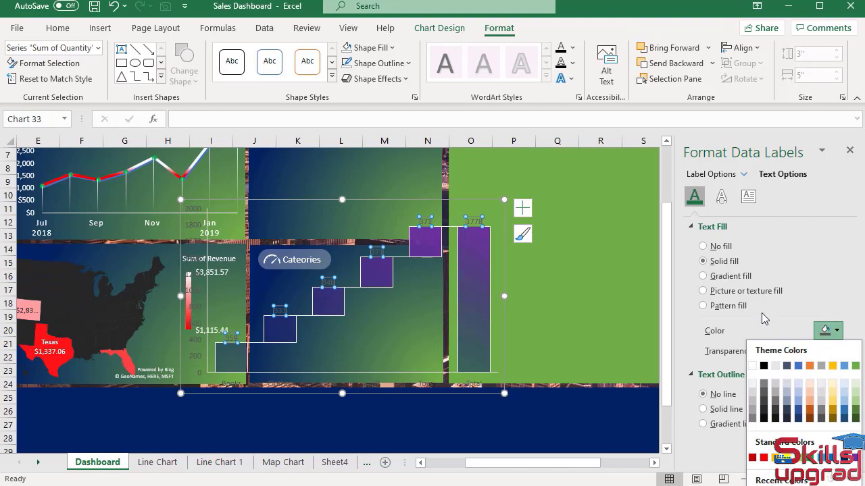
left_click(751, 365)
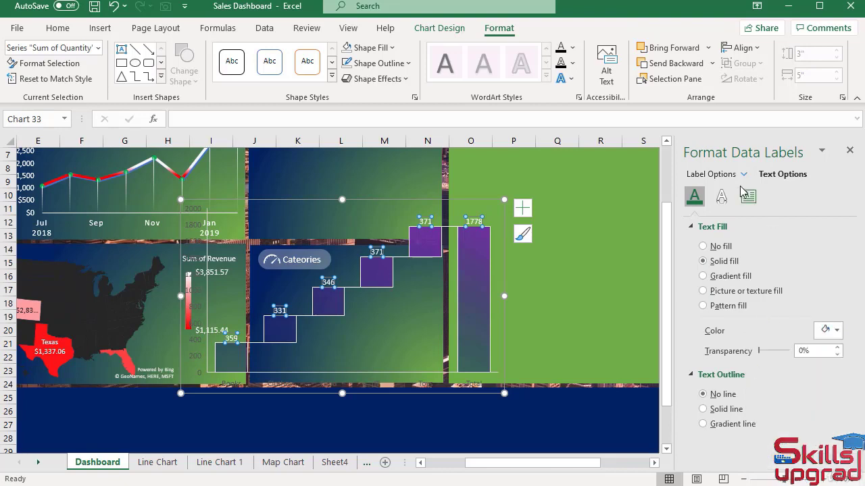
- Set the label position of the waterfall chart's data labels to Center
left_click(711, 175)
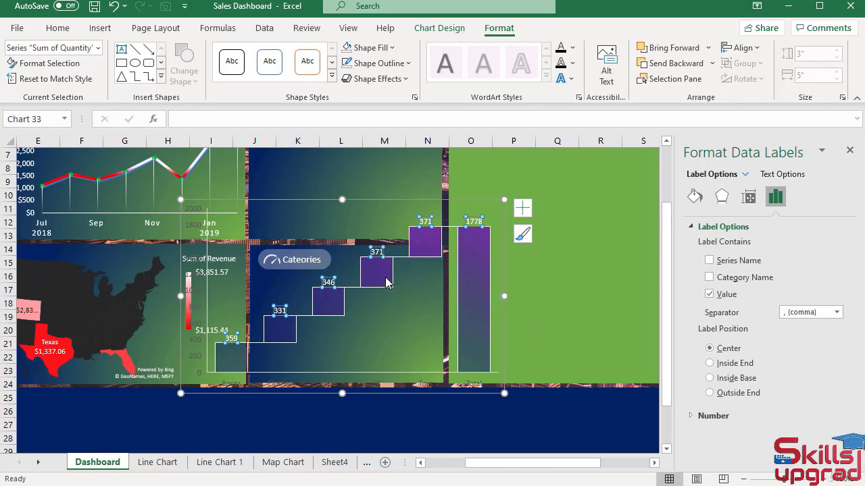
mouse_move(329, 309)
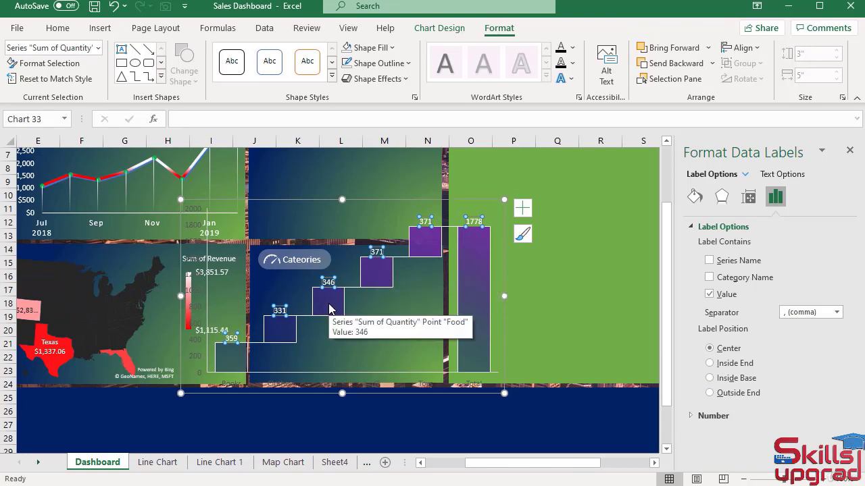
left_click(712, 364)
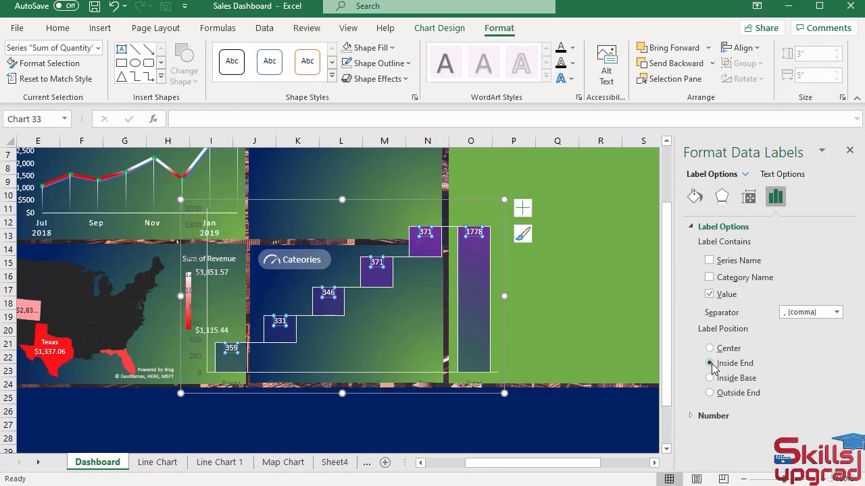
left_click(710, 349)
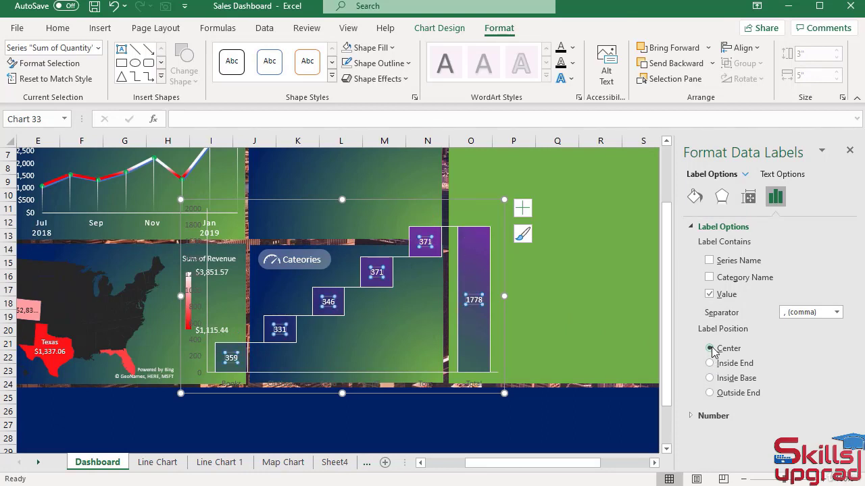
- Set the text fill of the waterfall chart's vertical axis labels to solid white
left_click(192, 295)
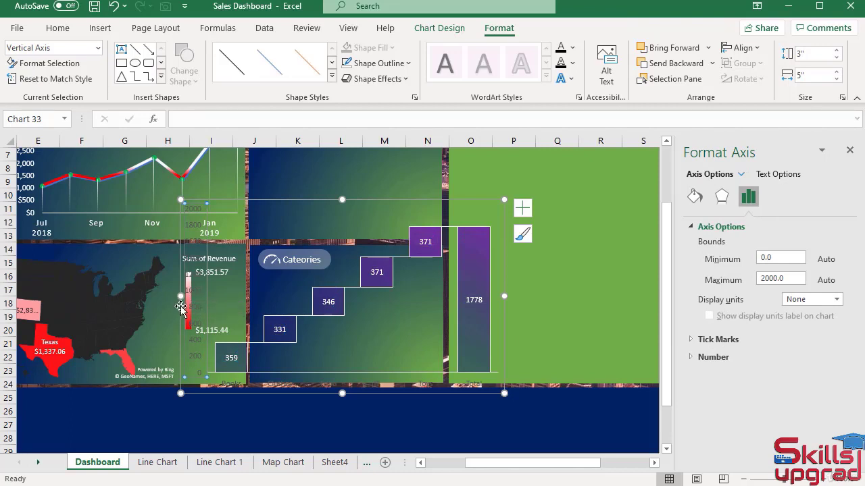
left_click(695, 197)
left_click(796, 175)
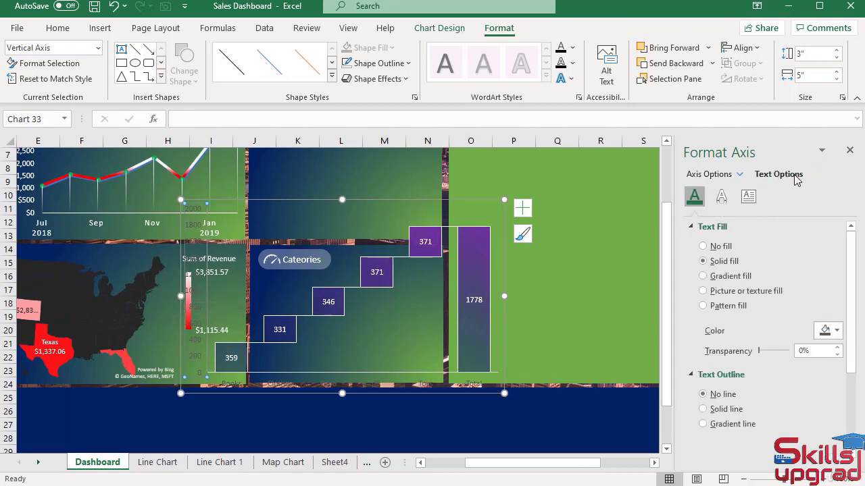
left_click(837, 331)
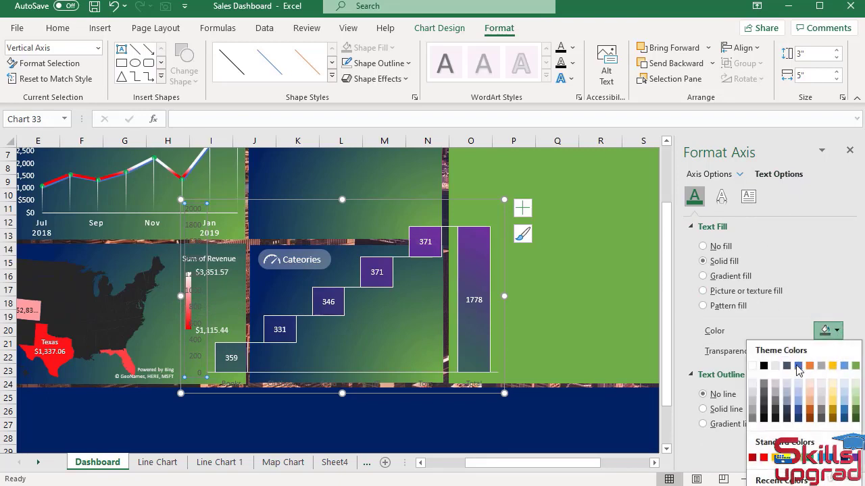
left_click(753, 367)
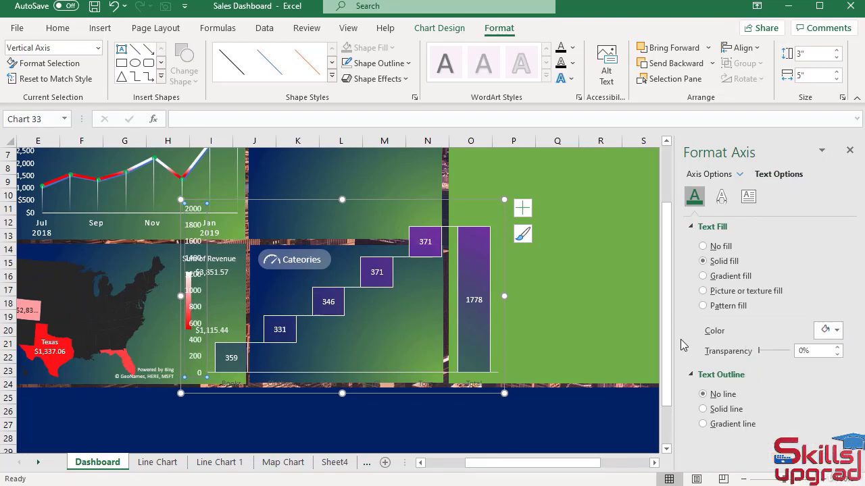
- Make the waterfall chart's horizontal axis labels solid white and enlarge their font to 10.5
left_click(377, 384)
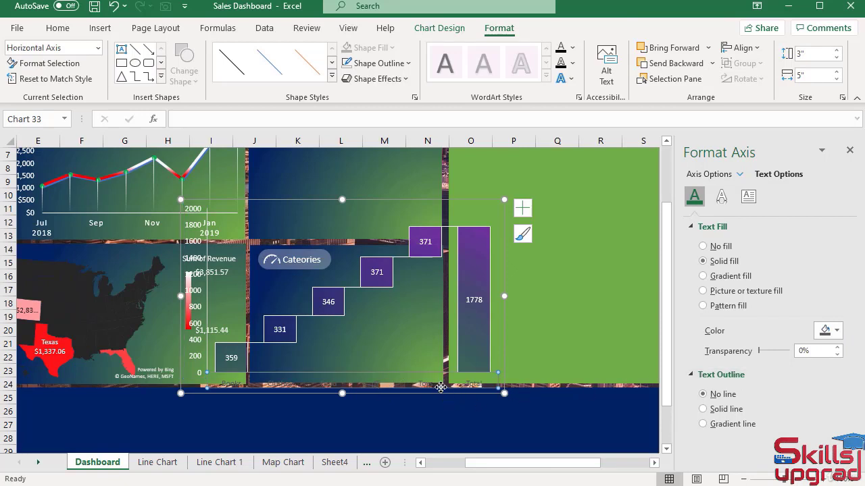
left_click(836, 331)
left_click(753, 363)
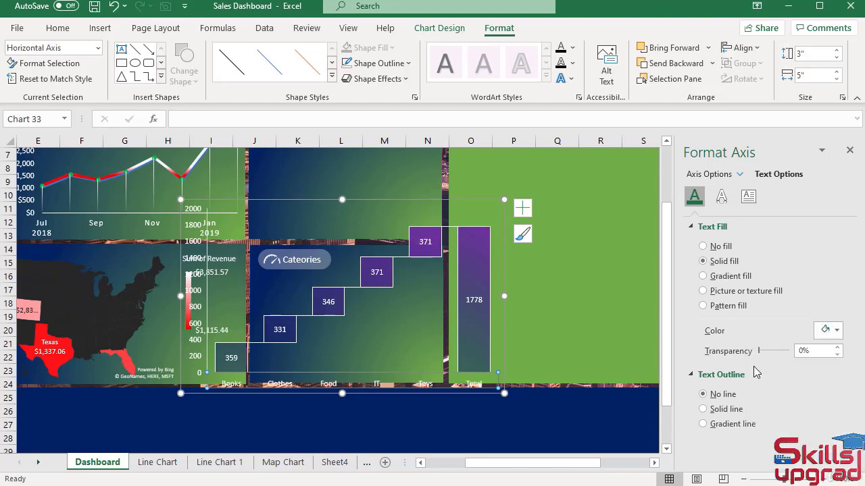
left_click(57, 28)
left_click(191, 54)
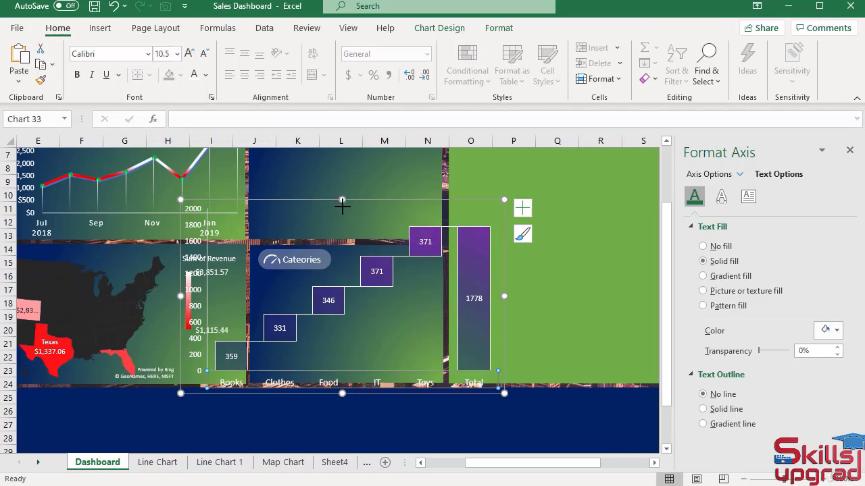
- Shrink the waterfall chart to about 1.8 by 3.1 inches around the Categories panel and delete its vertical axis
left_click_drag(342, 204, 341, 261)
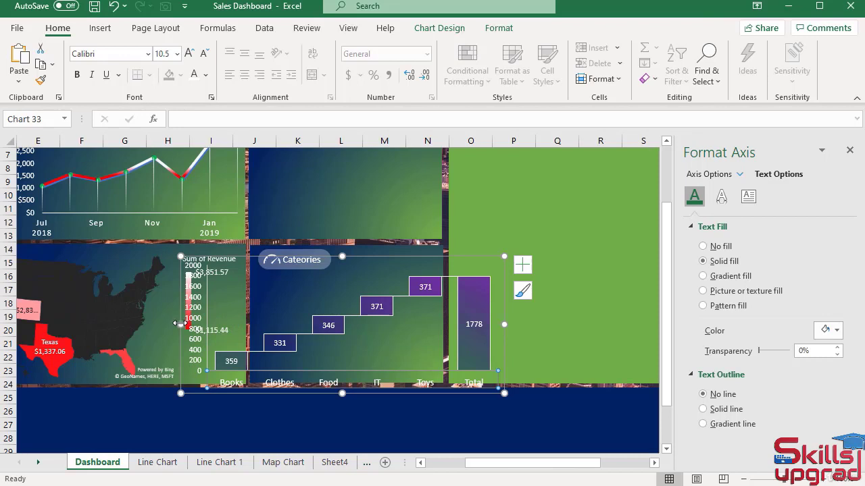
left_click_drag(180, 324, 262, 325)
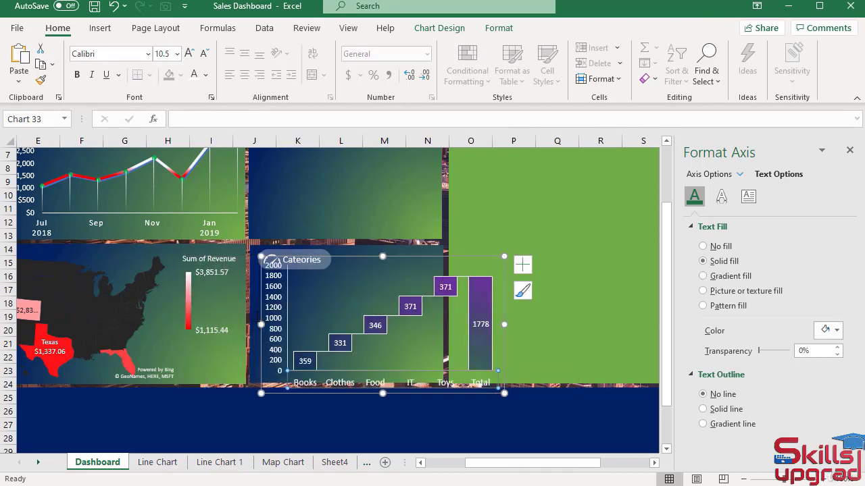
left_click(277, 306)
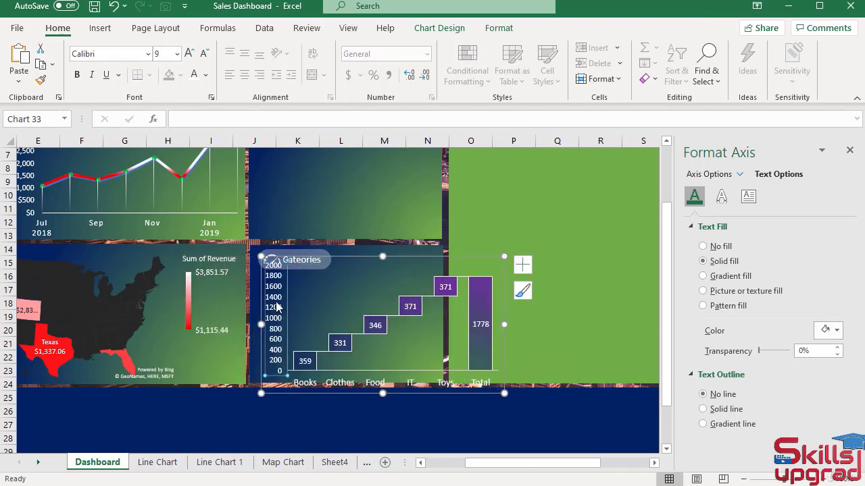
key("Delete")
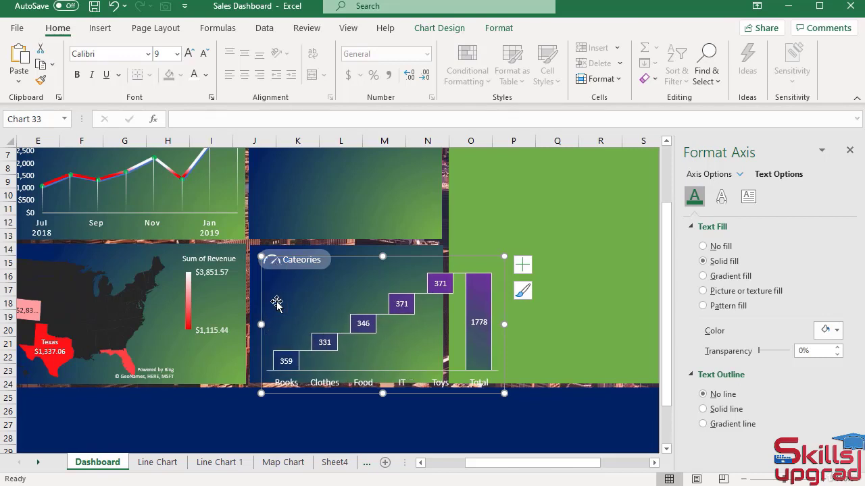
left_click_drag(504, 324, 460, 325)
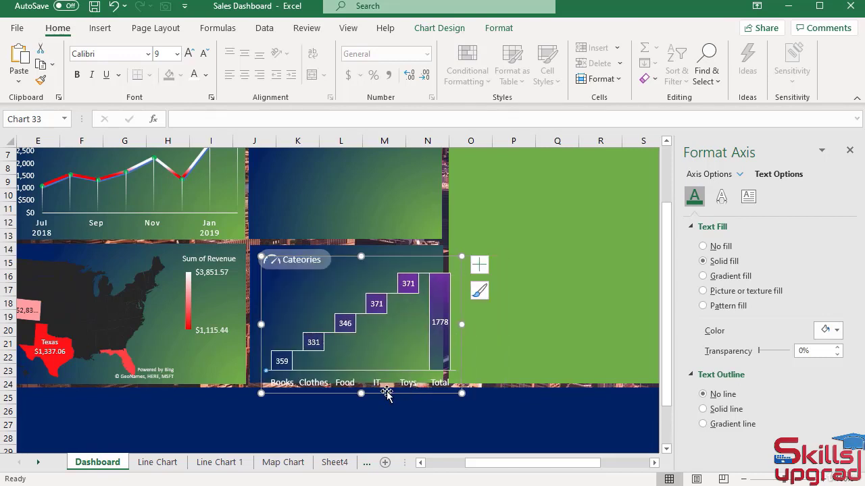
left_click_drag(361, 393, 358, 371)
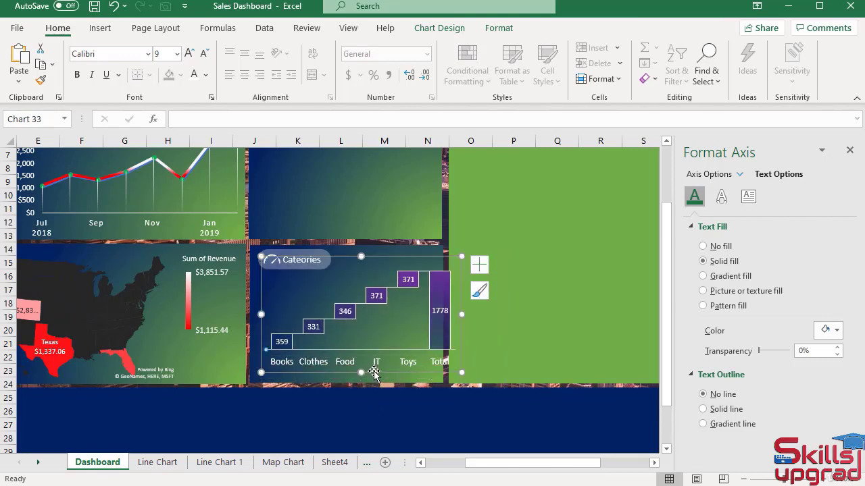
- Set the waterfall chart's height to 1.97" and width to 3.01", and move it inside the Categories panel
left_click(499, 28)
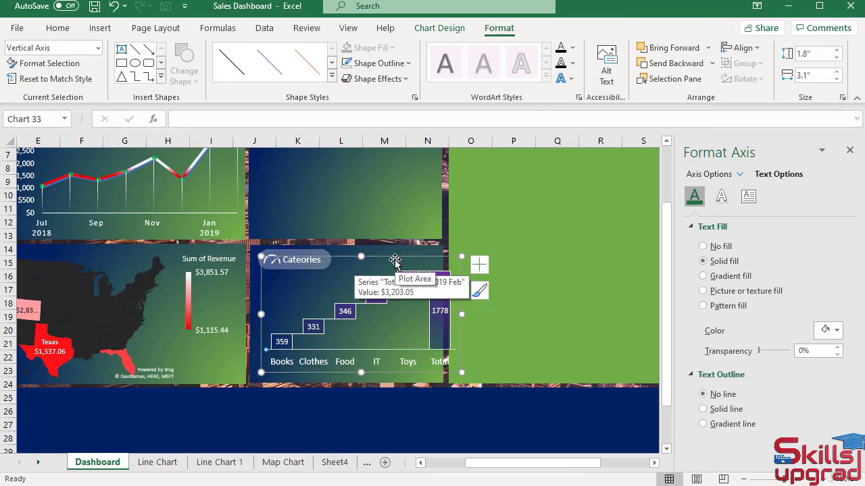
left_click(837, 52)
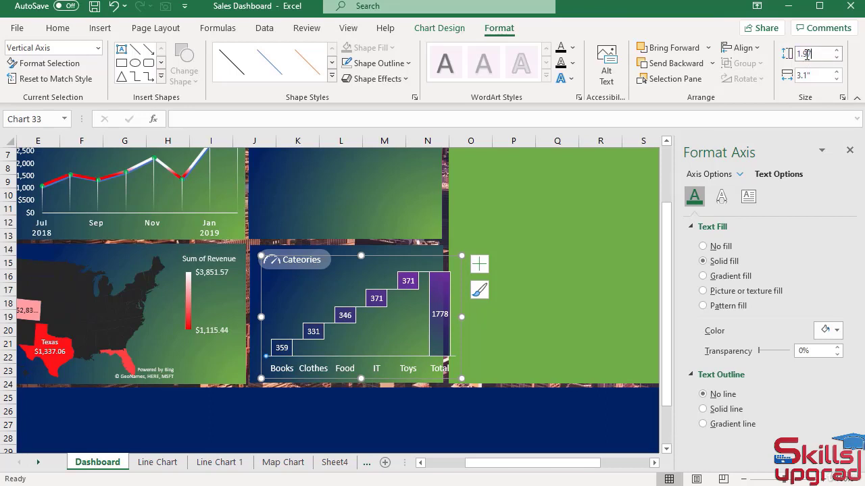
type("7")
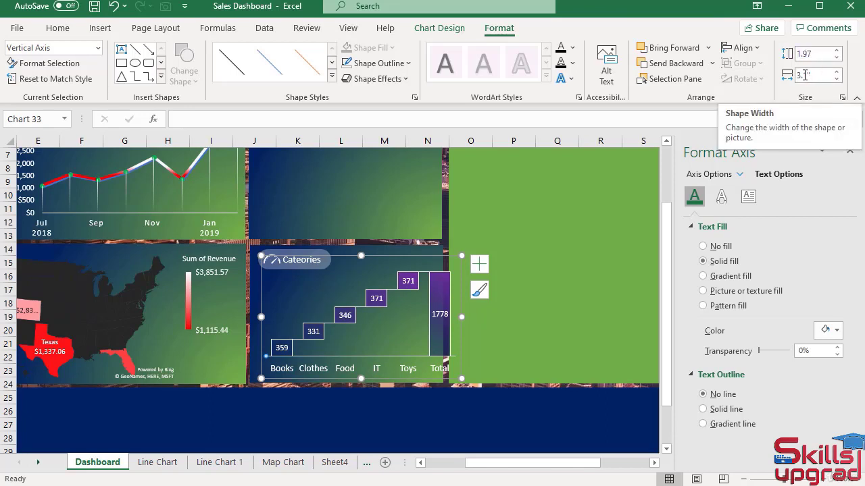
left_click(837, 78)
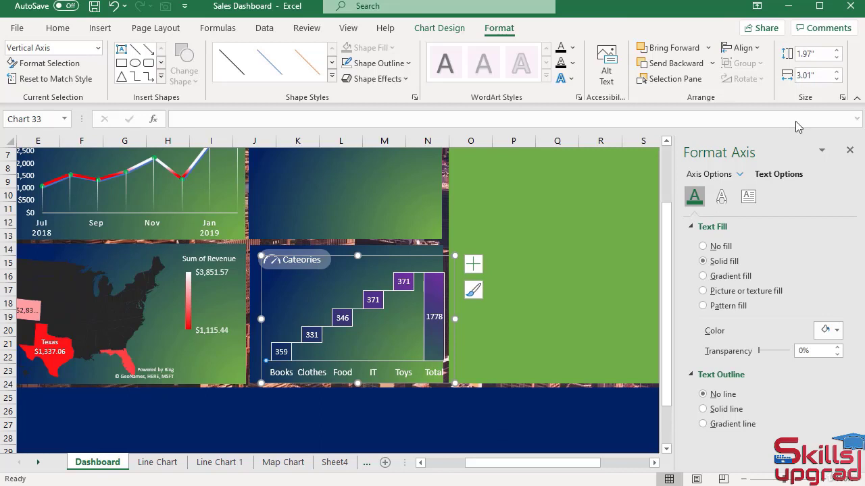
left_click_drag(395, 256, 384, 256)
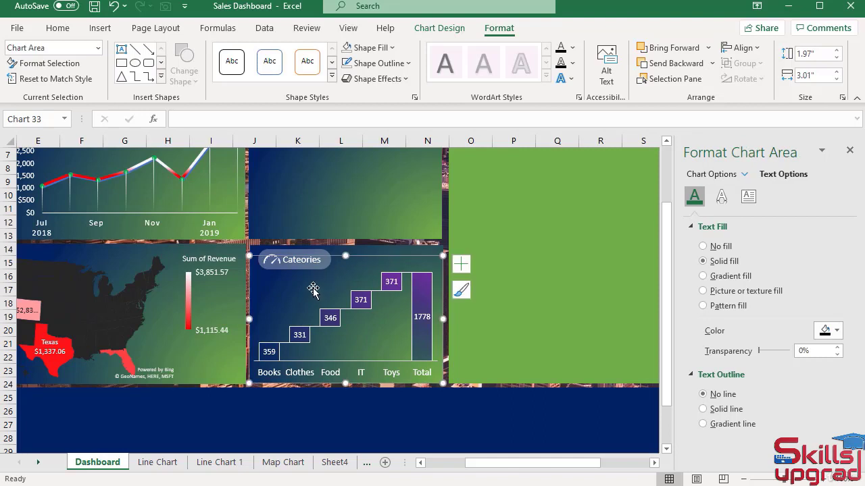
- Close the chart formatting pane and deselect the waterfall chart to review the dashboard from column A and row 1
left_click(850, 151)
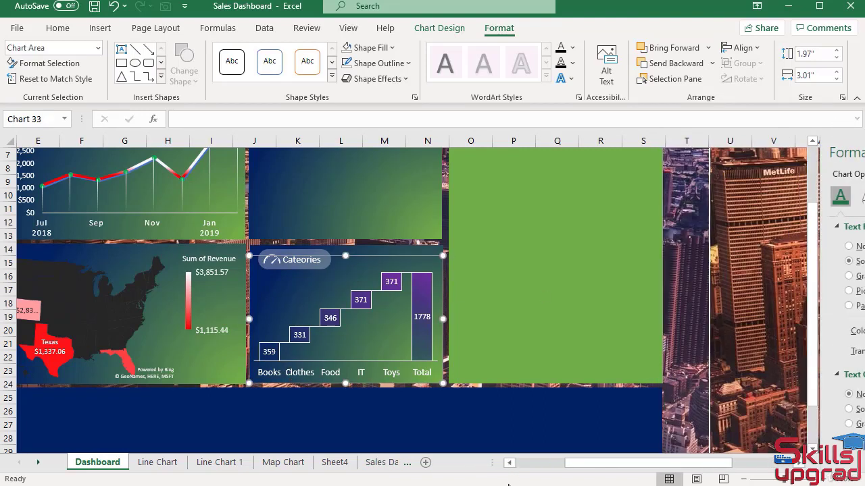
left_click_drag(591, 471, 518, 471)
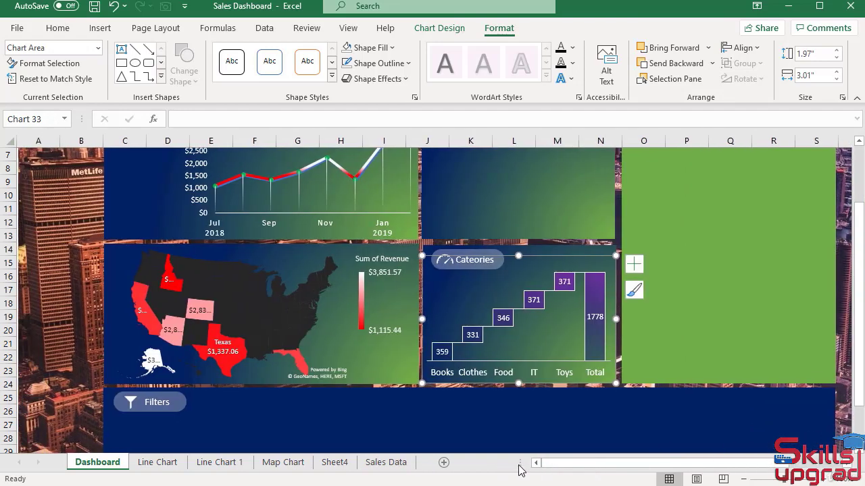
left_click(67, 314)
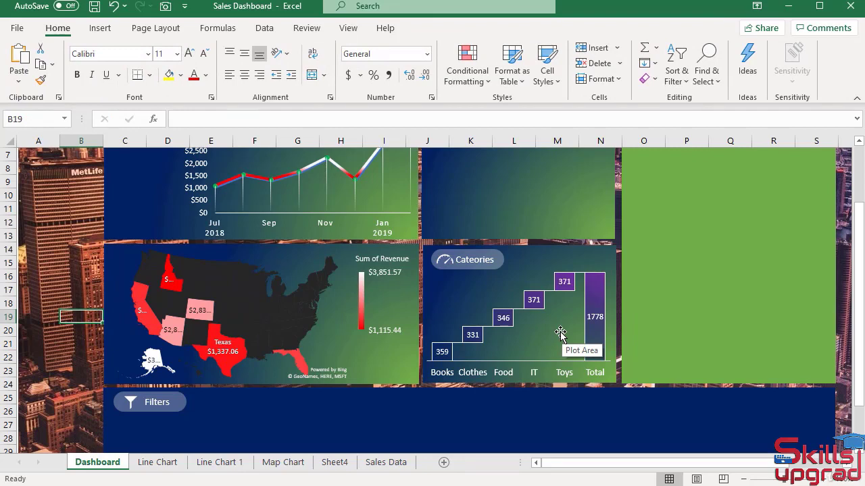
scroll(560, 333, "up", 2)
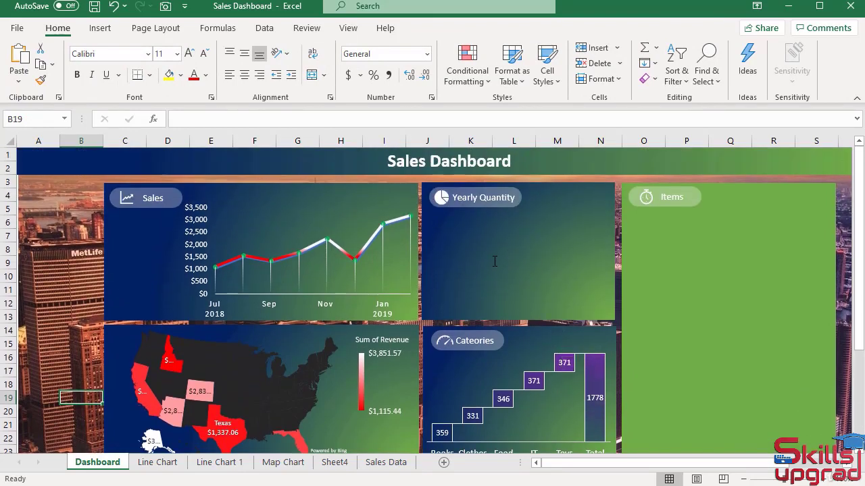